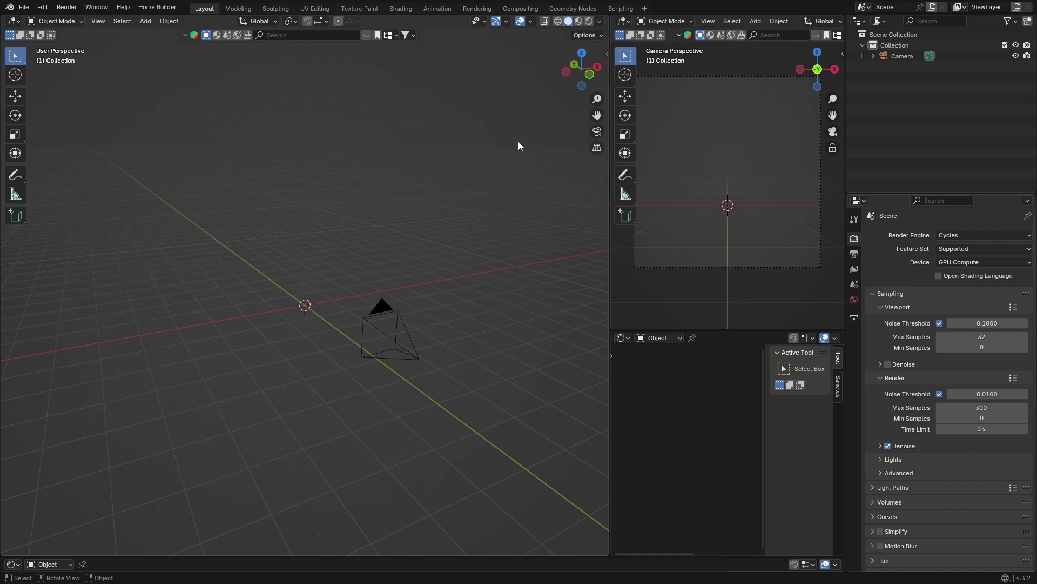
Append the Ocean 4 preset from the Alt Tab Ocean add-on and narrow its settings sidebar.
click(604, 53)
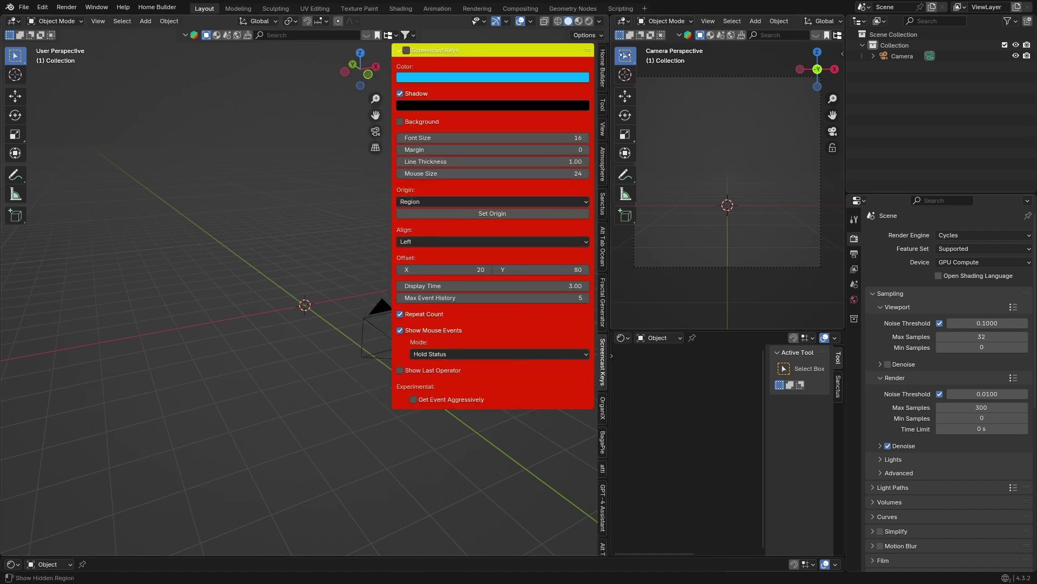
click(604, 246)
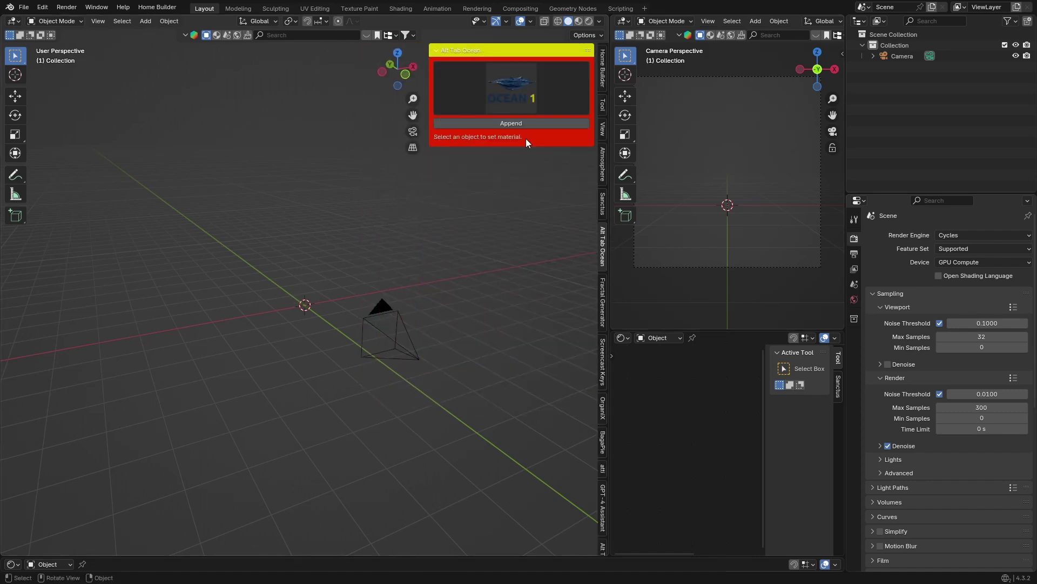
click(486, 81)
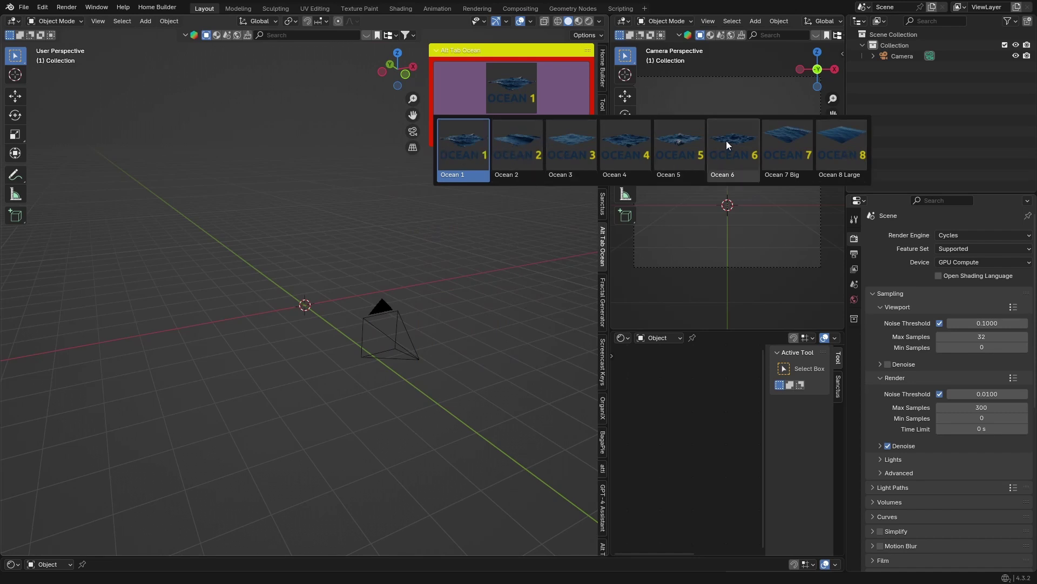
click(625, 143)
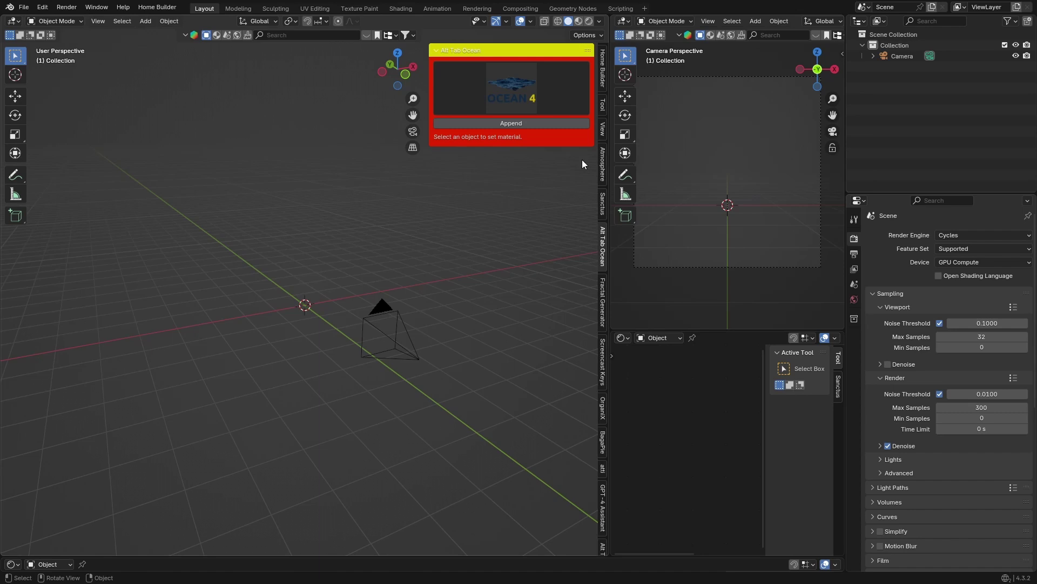
click(514, 125)
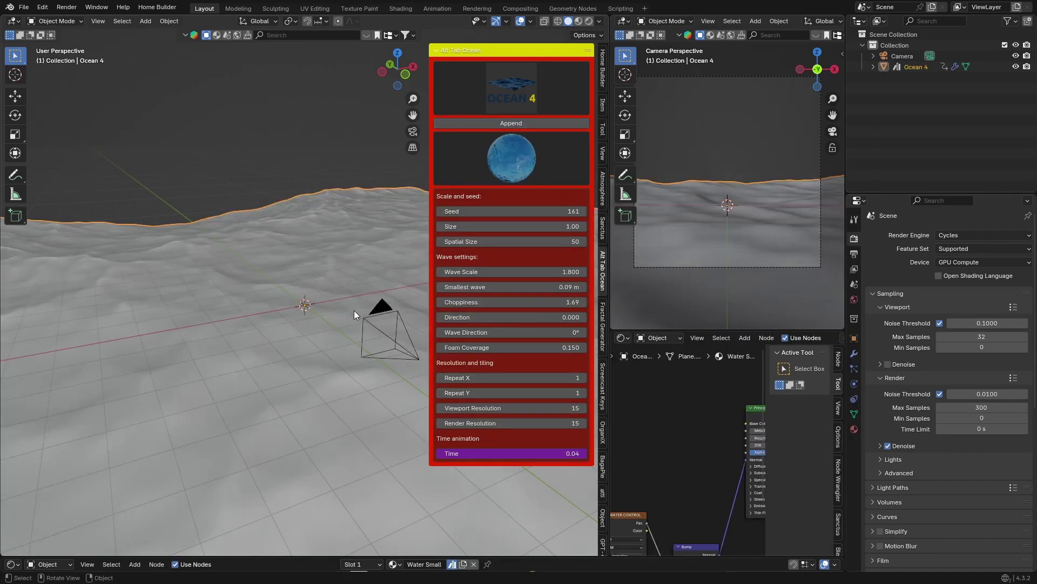
drag(431, 257, 494, 256)
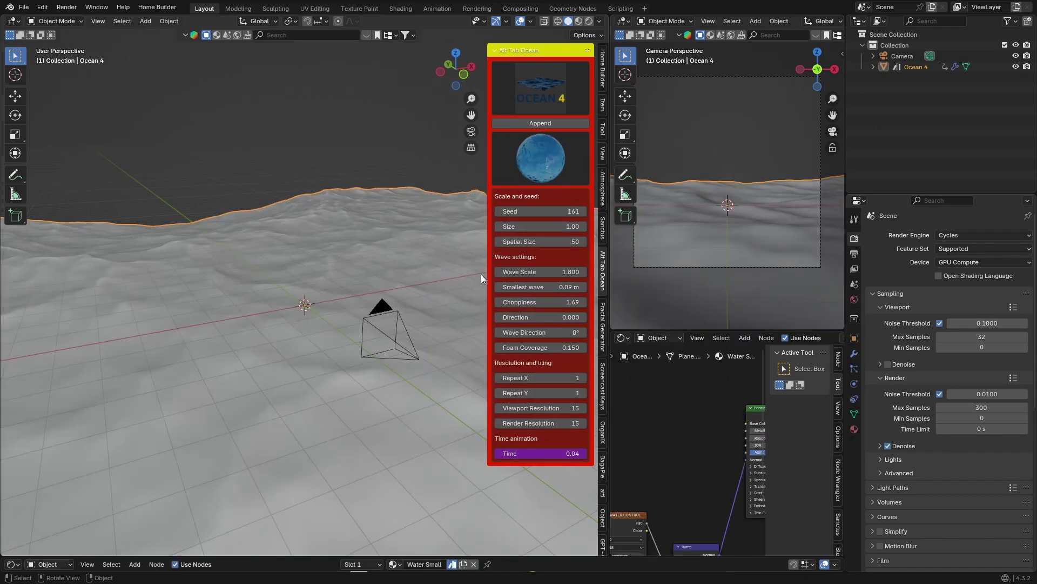
Set the render resolution to 1920 × 1080 px while looking through the camera.
middle_drag(268, 349, 398, 135)
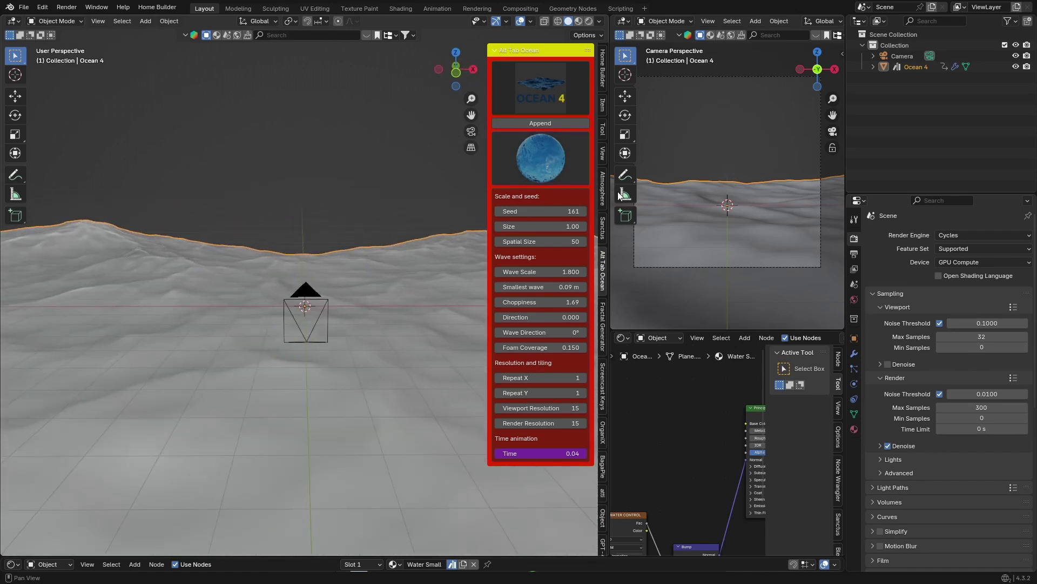
click(471, 131)
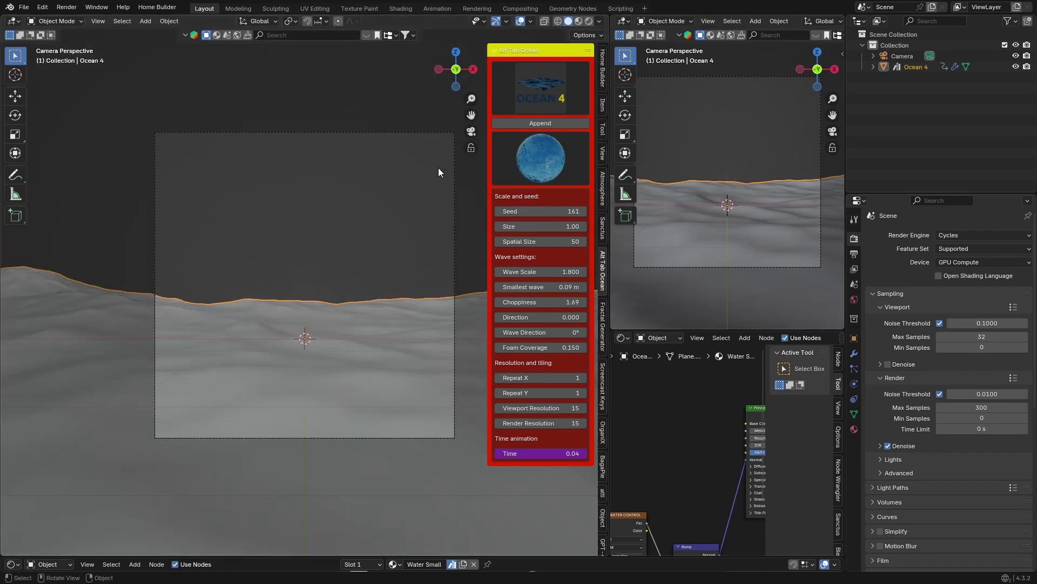
click(853, 254)
double_click(978, 249)
key(BackSpace)
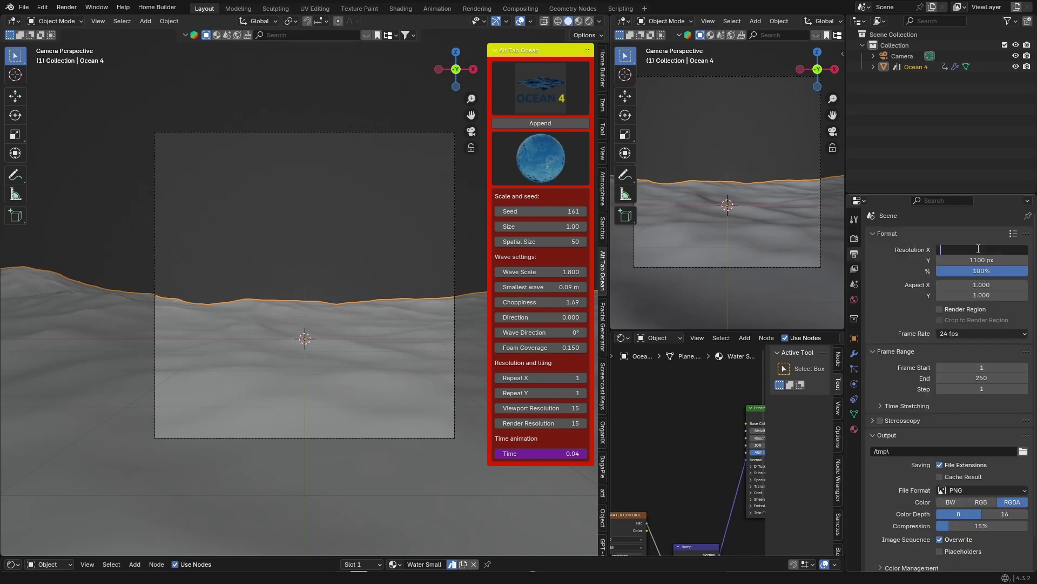
text(1920)
key(Return)
double_click(976, 260)
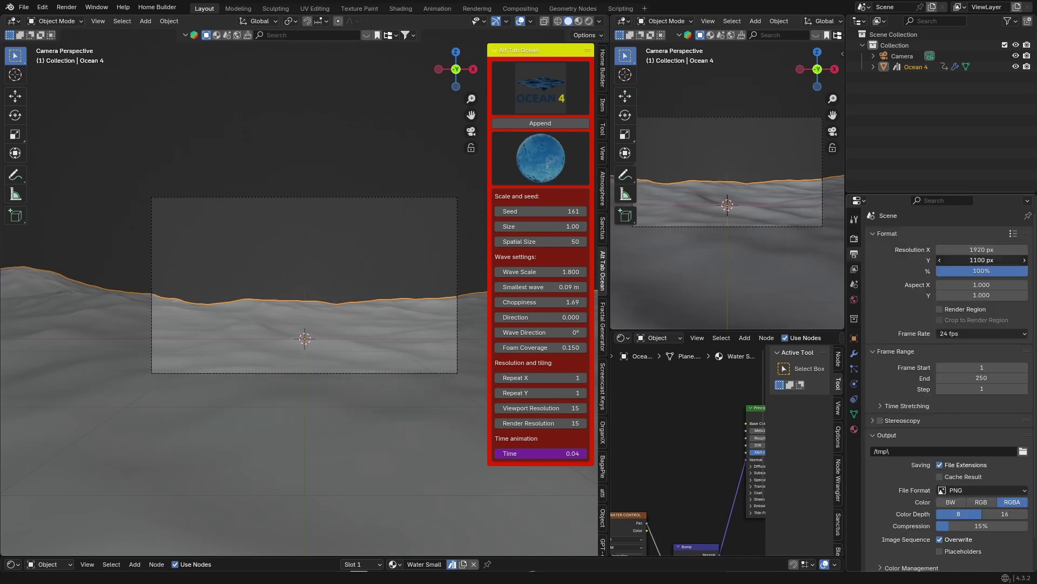
key(BackSpace)
text(1080)
key(Return)
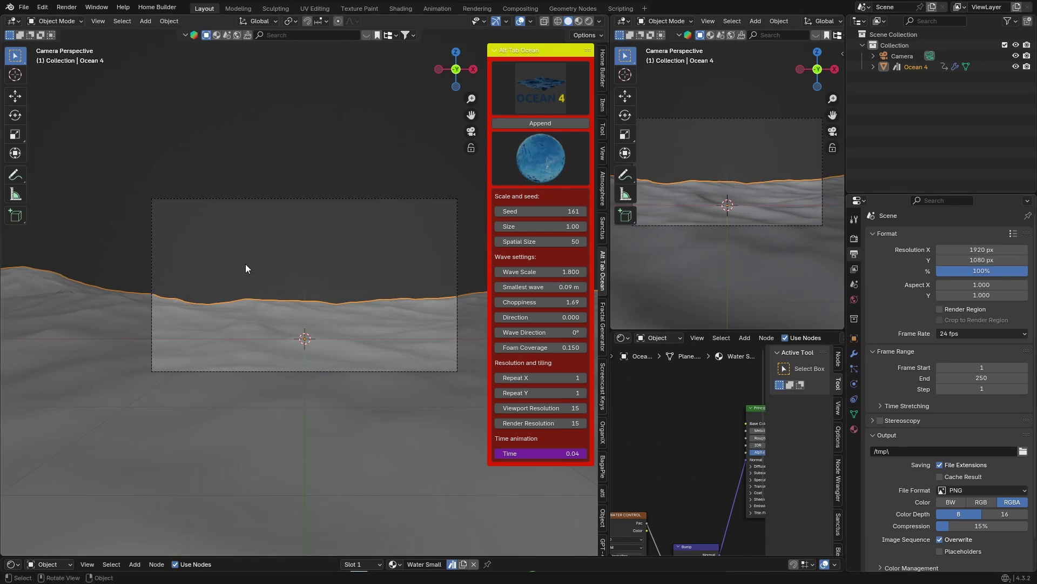
Move the camera back about 8.7 m along the global Y axis in top view and return to the camera view.
click(455, 53)
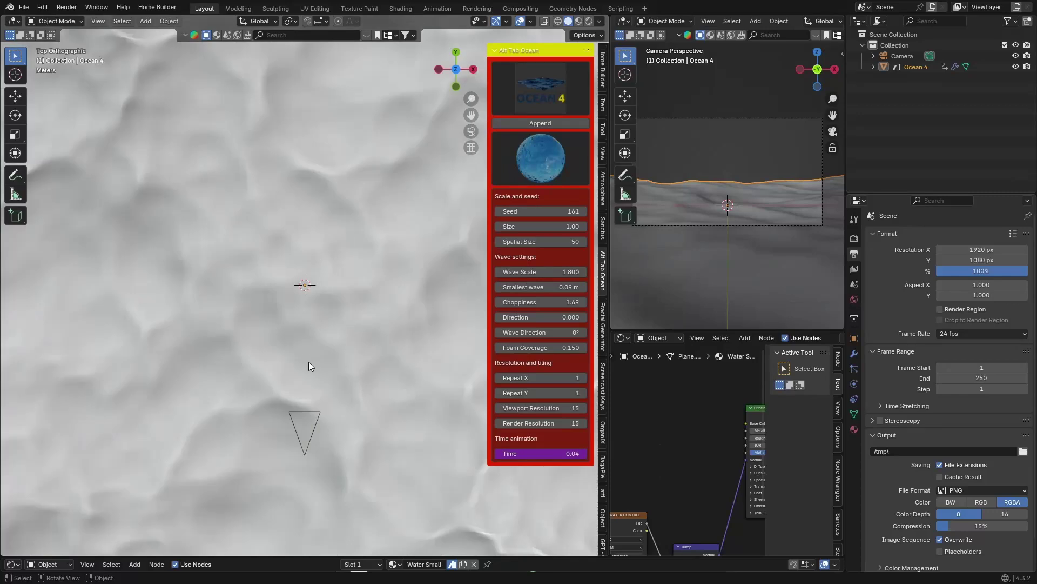
scroll(311, 392, down, 3)
scroll(311, 393, down, 1)
click(305, 360)
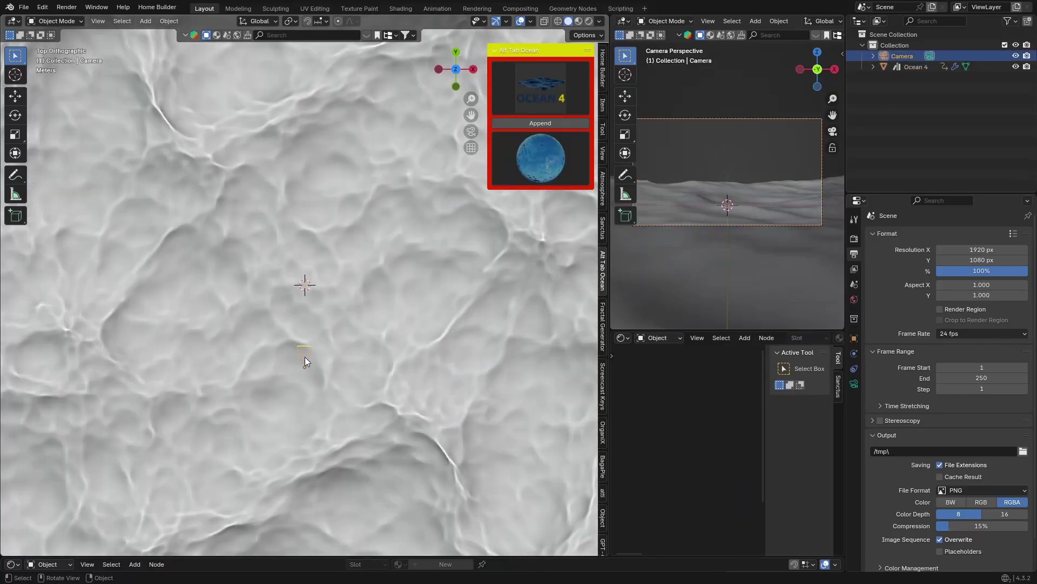
key(g)
key(y)
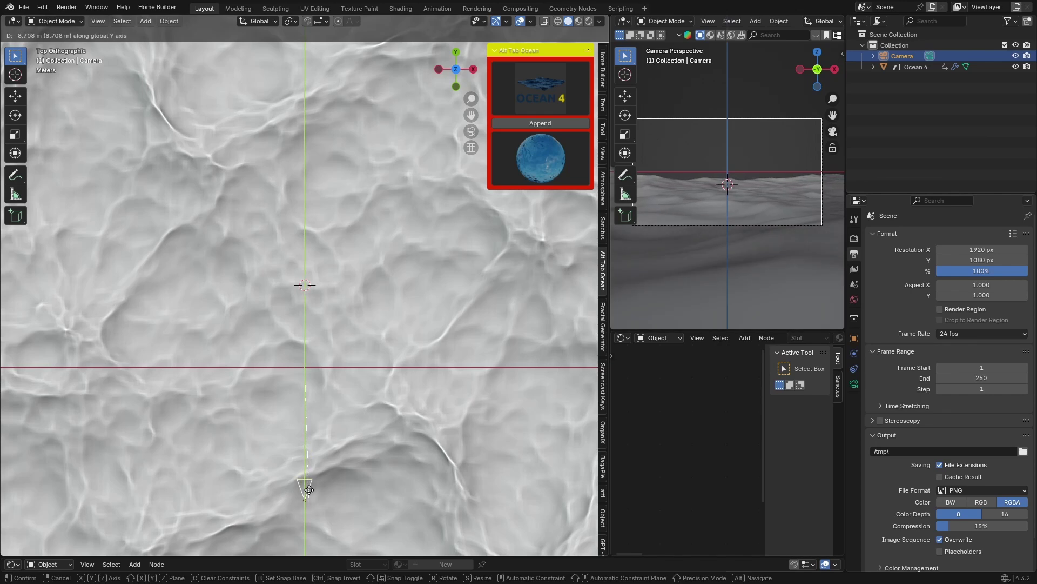
click(310, 479)
click(466, 135)
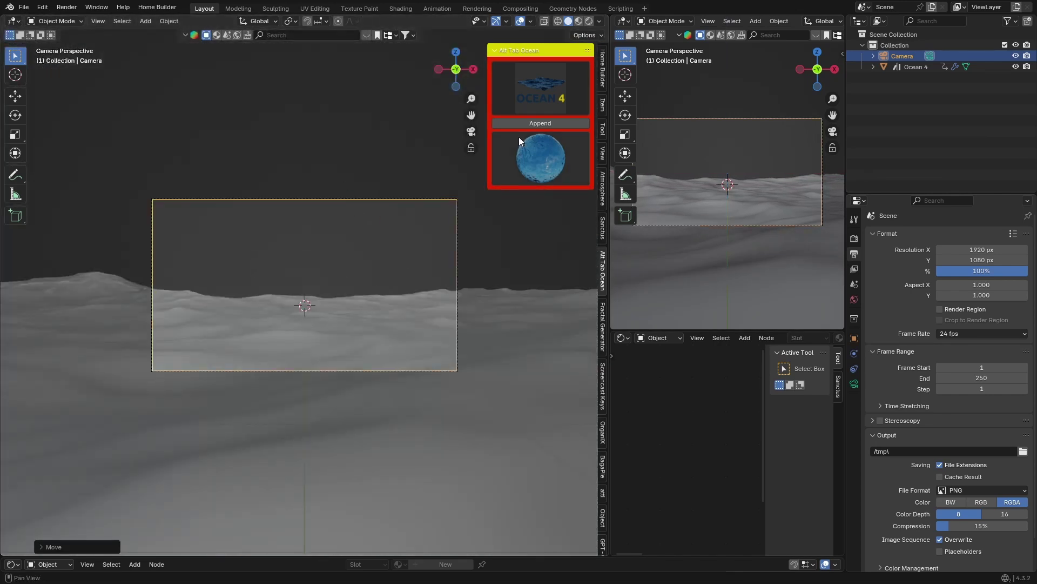
Set the ocean's Seed to 171, Size to 0.68 and Spatial Size to 50.
click(532, 94)
click(539, 154)
click(565, 123)
drag(517, 213, 538, 241)
click(530, 241)
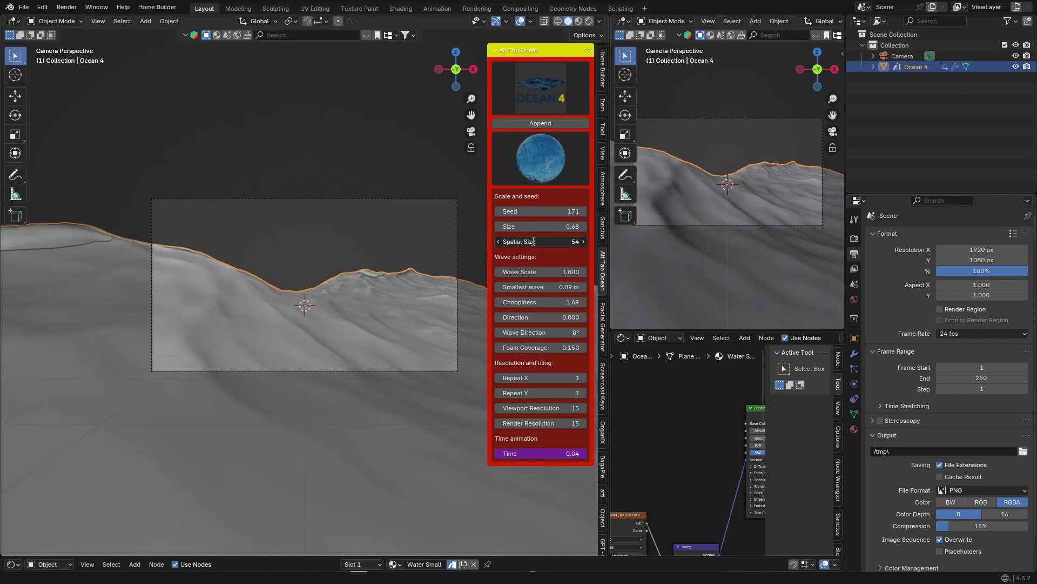
text(50)
key(Return)
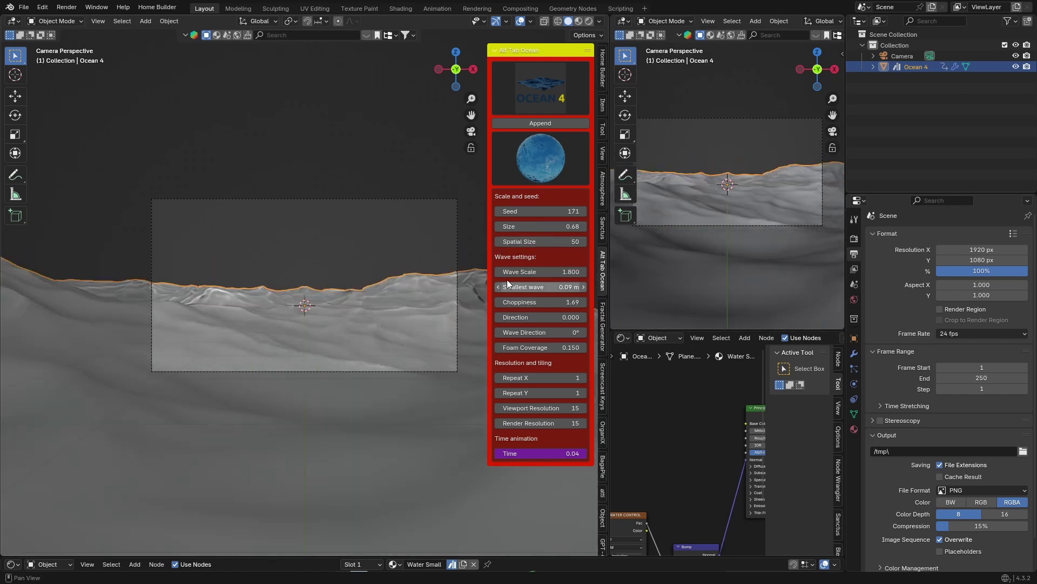
Set the ocean's Wave Scale to 1.2, Smallest wave to 0.1 m and Choppiness to 2.02.
drag(508, 272, 539, 317)
click(583, 287)
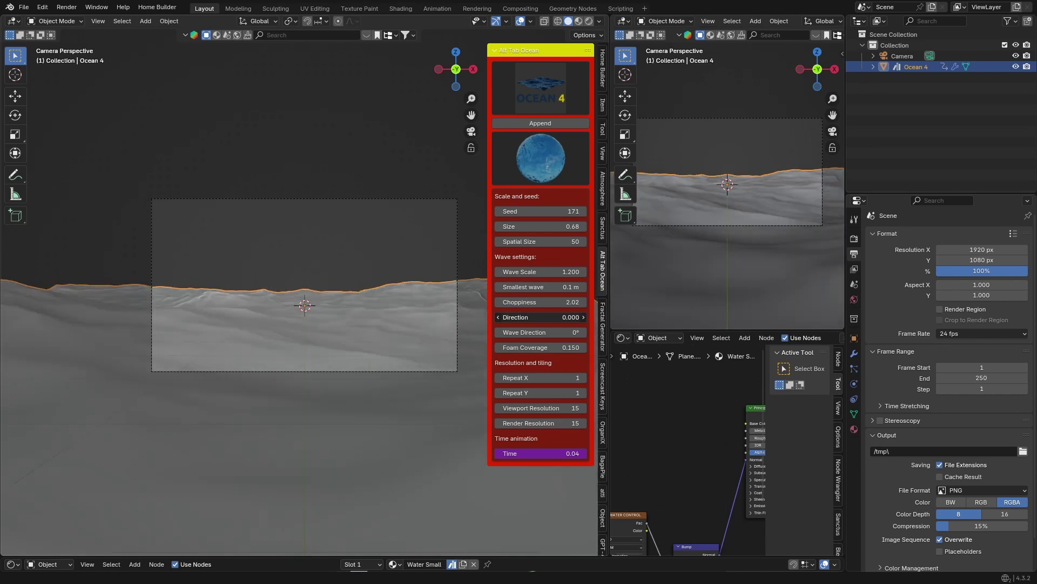
Try a wave Direction of 0.2 on the ocean and reset it to 0.
mouse_move(539, 318)
mouse_down()
mouse_move(550, 317)
mouse_move(527, 319)
mouse_up()
click(527, 319)
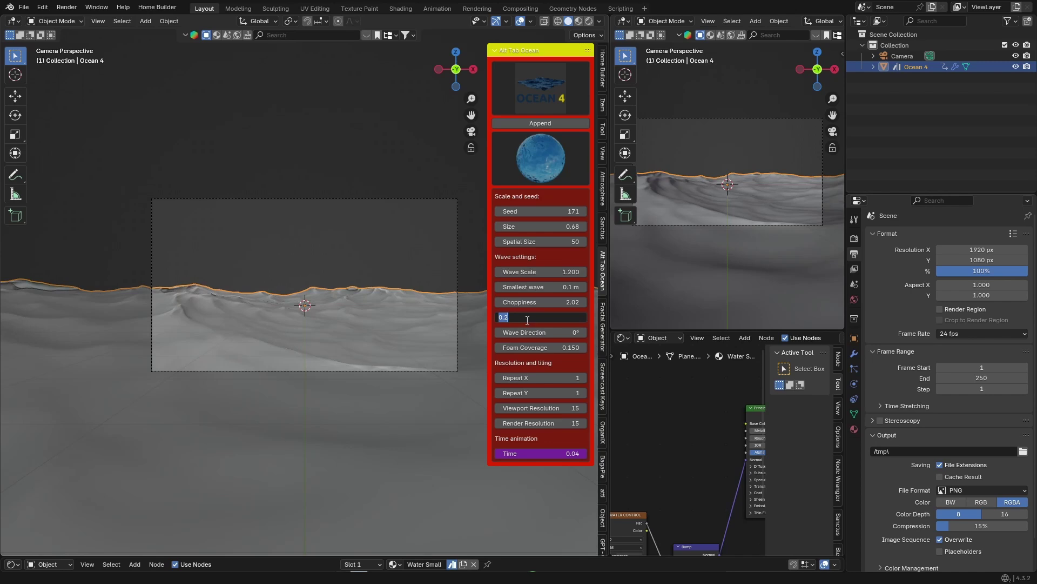
text(0)
key(Return)
Switch the main viewport to rendered shading and apply the Water Medium material to the ocean.
click(349, 130)
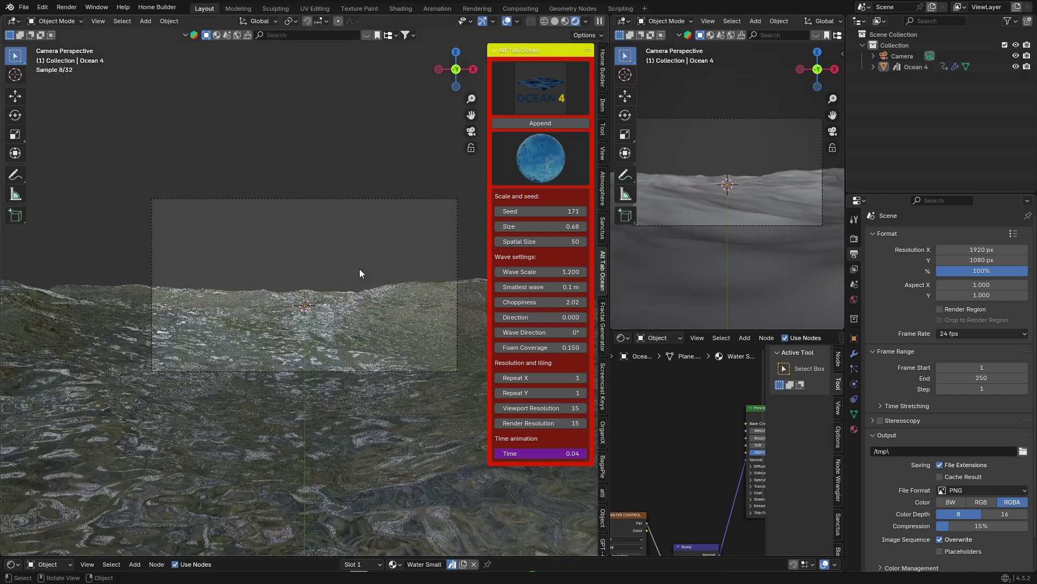
click(527, 156)
click(572, 214)
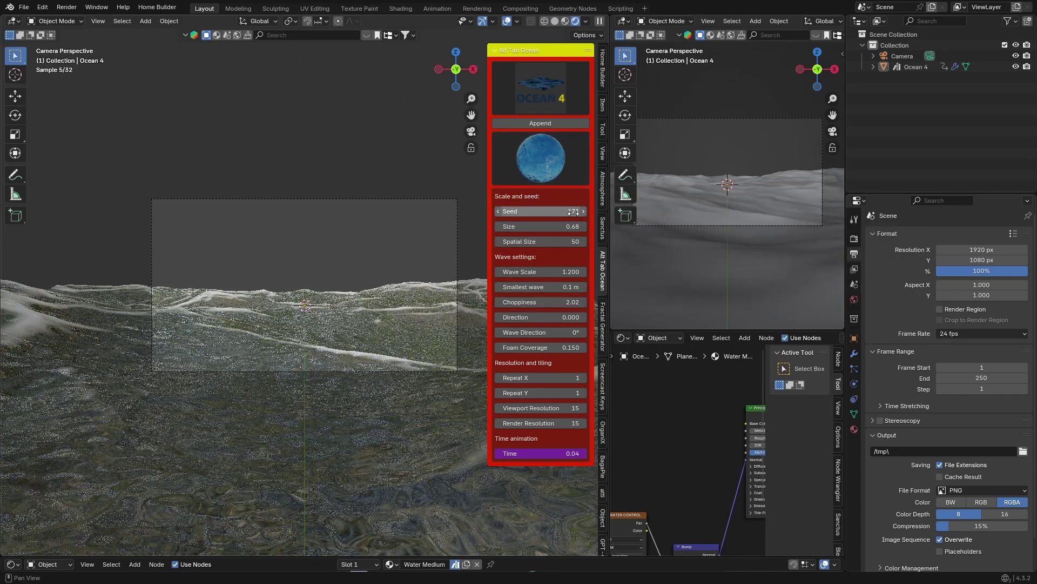
Try the Water Caustics and Water Medium materials on the ocean, and set its material back to Water Small.
click(555, 158)
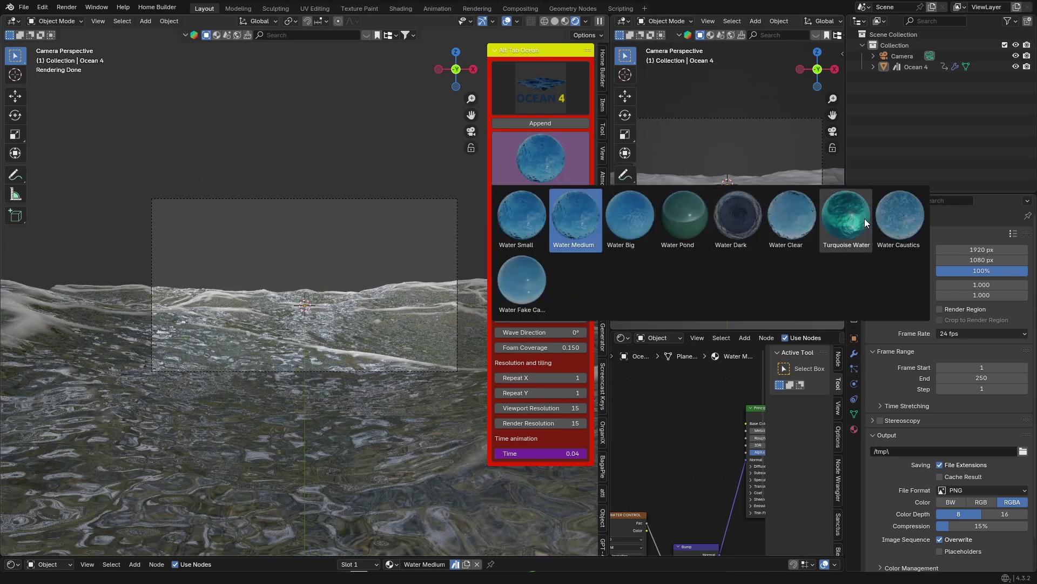
click(885, 217)
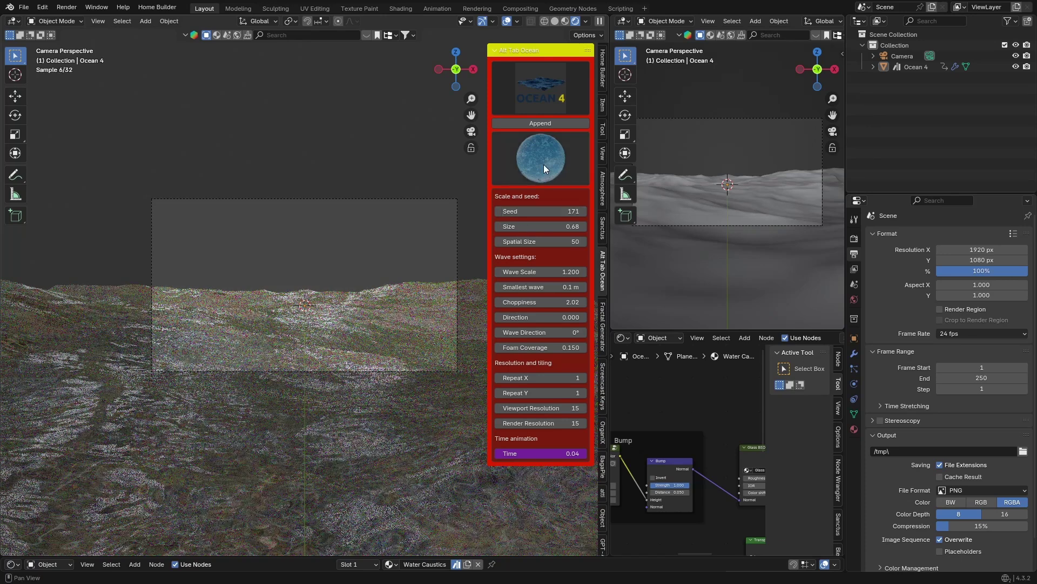
click(544, 164)
click(546, 223)
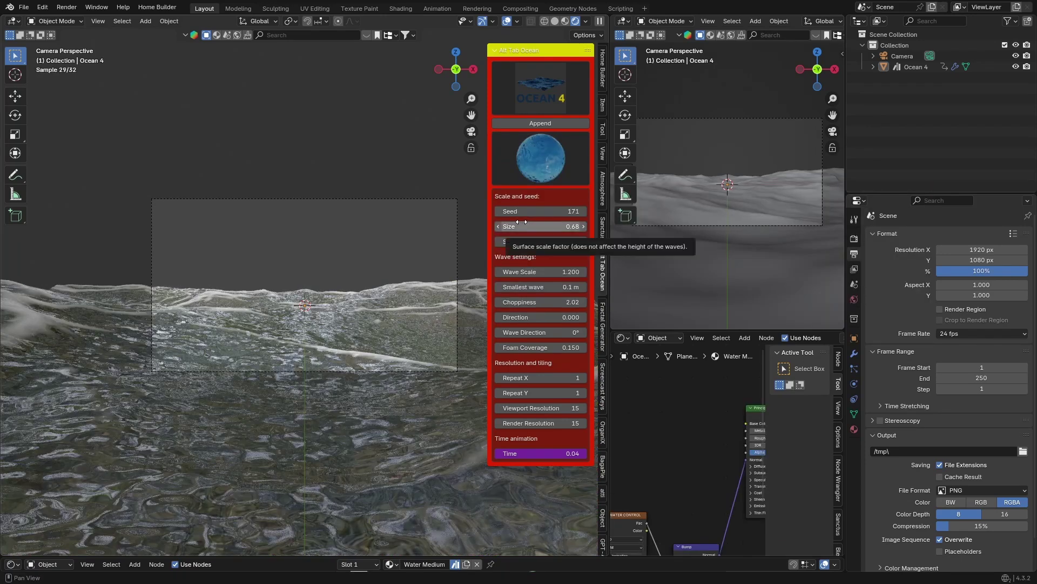
click(527, 159)
click(507, 218)
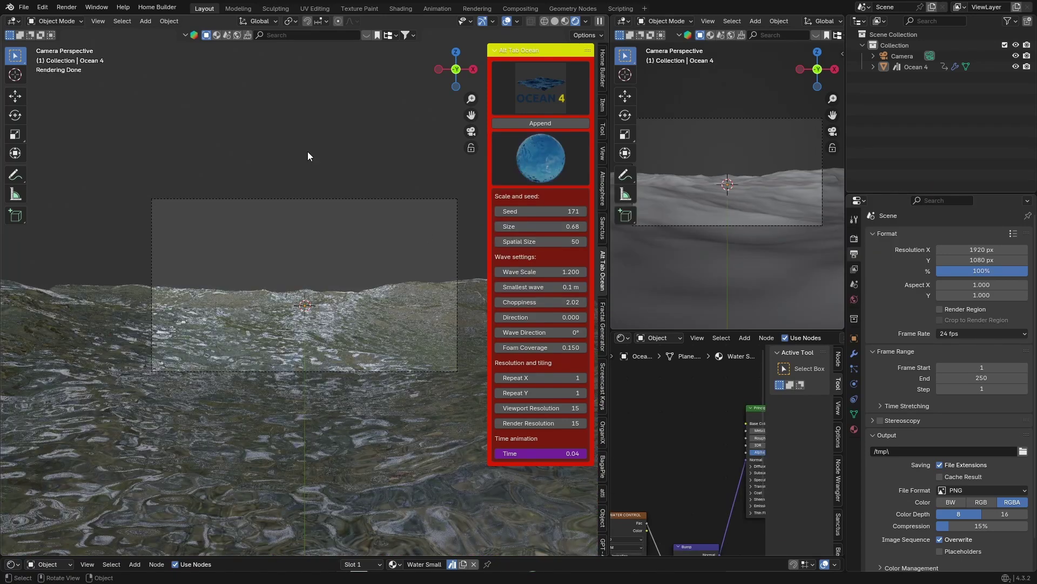
Hide the sidebar, examine the whole rendered ocean surface from outside and return to the camera view.
key(n)
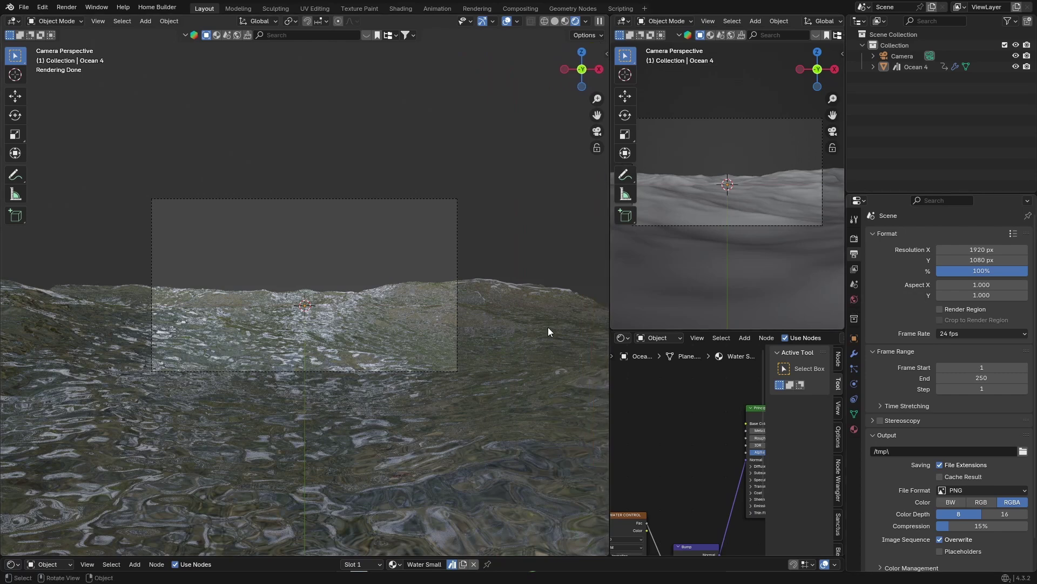
middle_drag(419, 339, 308, 366)
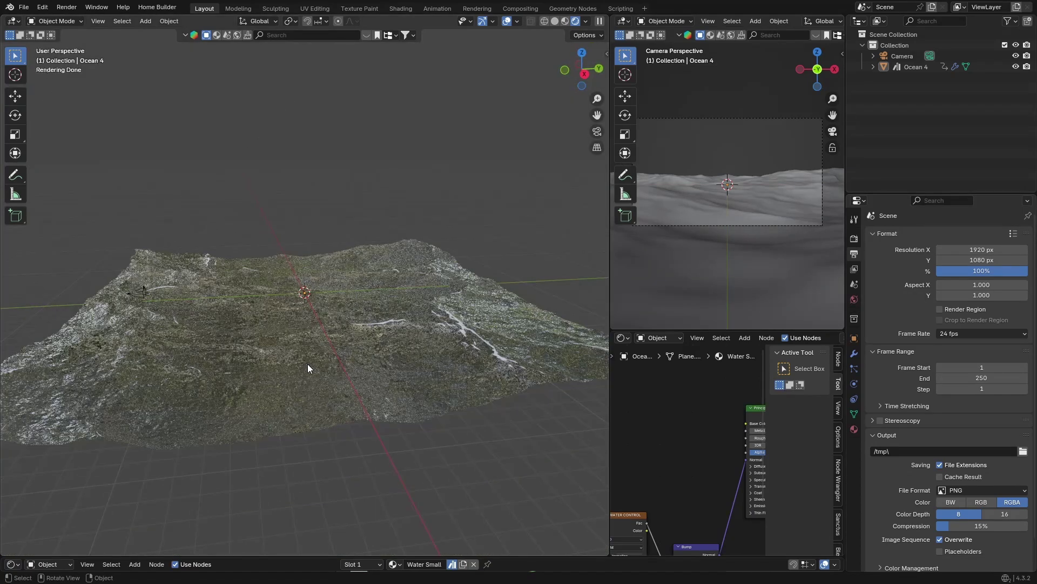
middle_drag(213, 372, 322, 364)
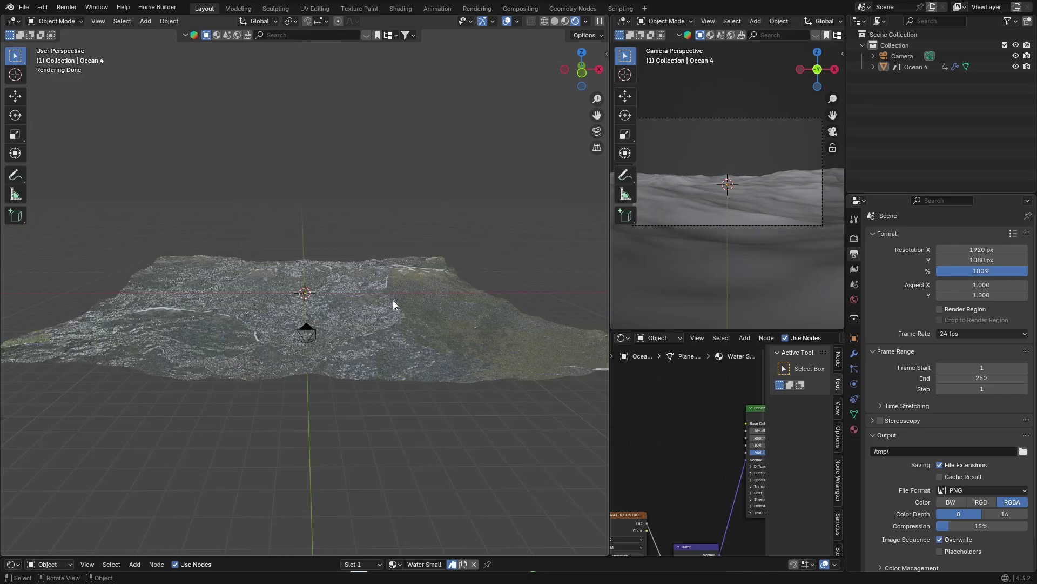
click(597, 132)
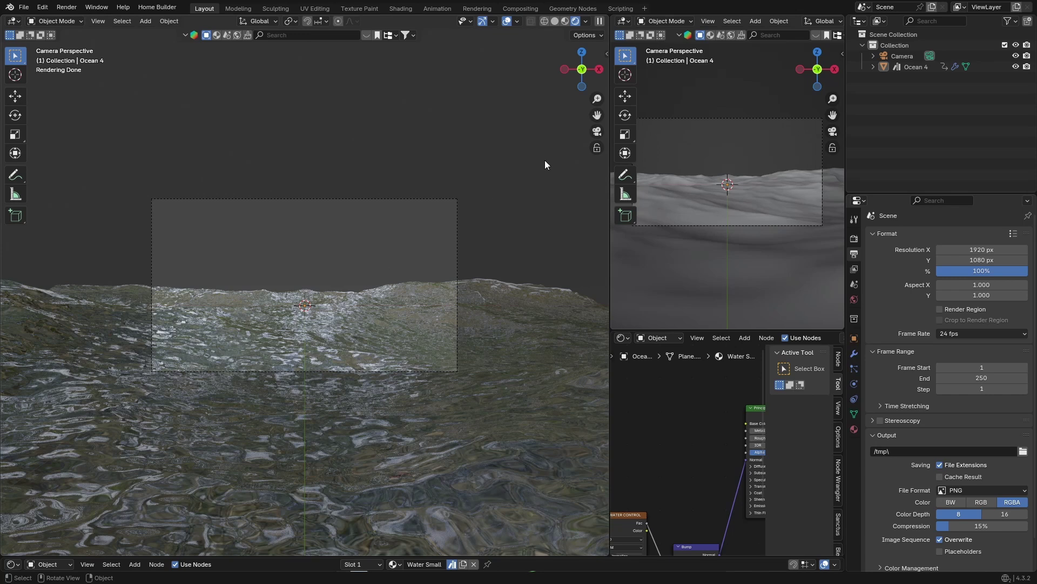
Set the world background color to black and enable Scene World lighting for the rendered viewport.
click(854, 299)
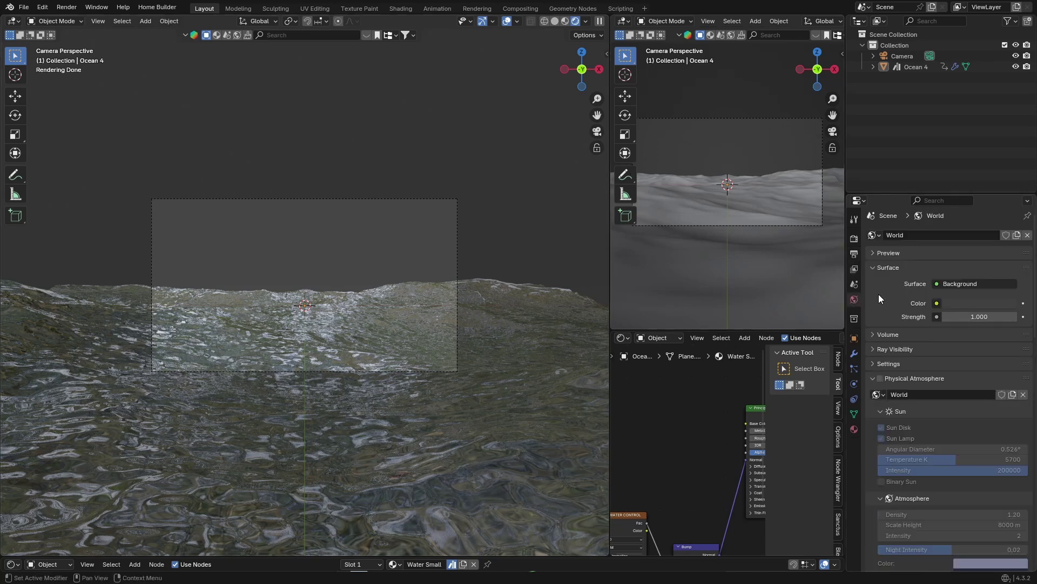
click(960, 303)
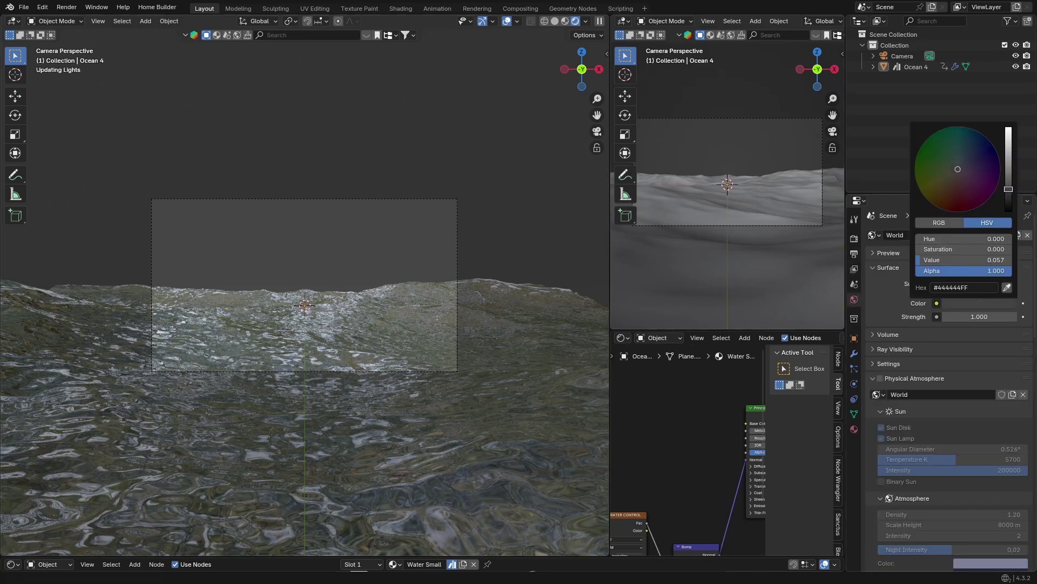
drag(1008, 189, 1007, 212)
click(586, 21)
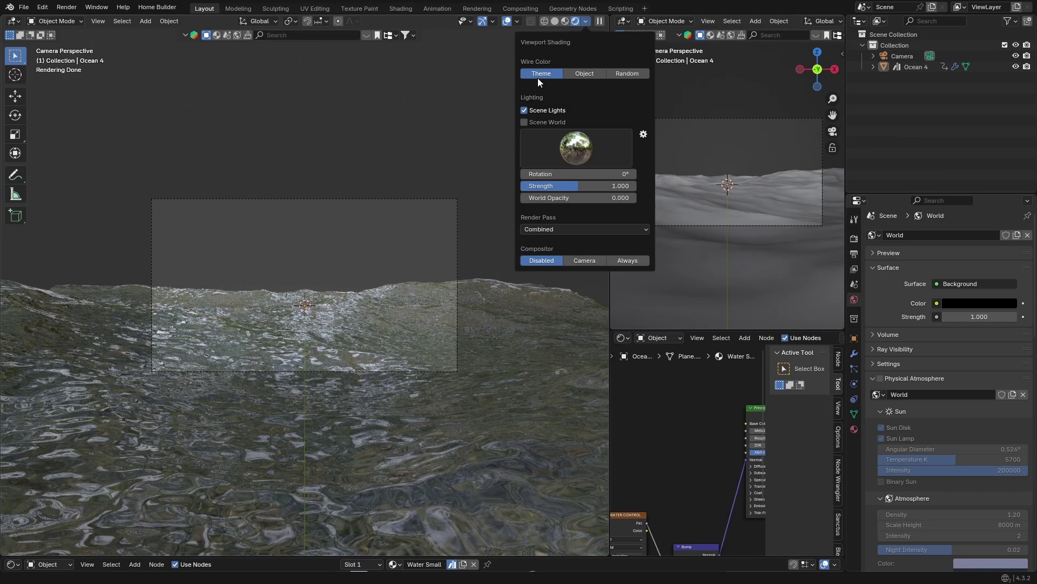
click(524, 122)
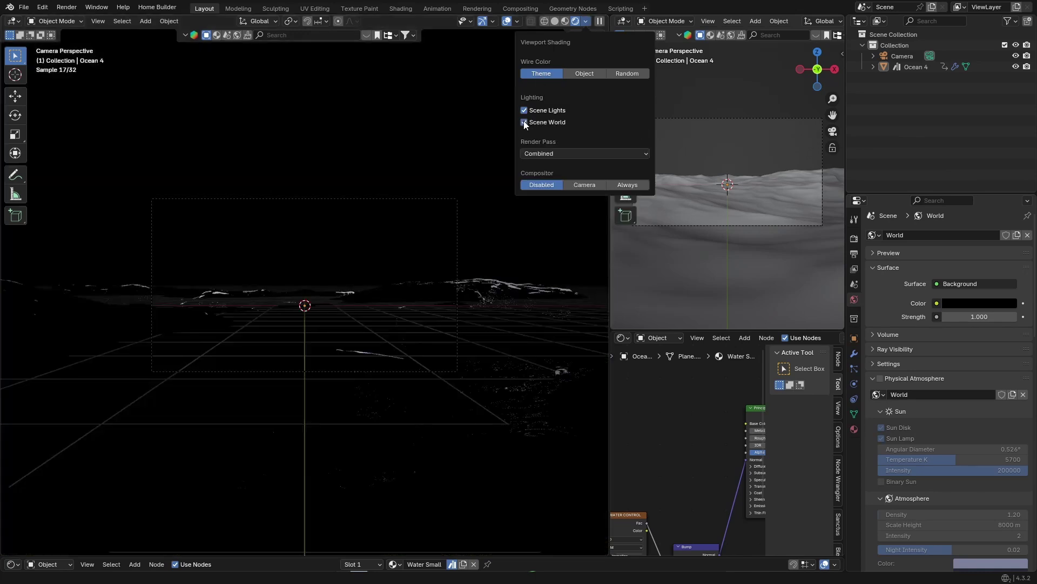
Switch the main viewport to solid shading and add an ico sphere at the world origin.
click(555, 21)
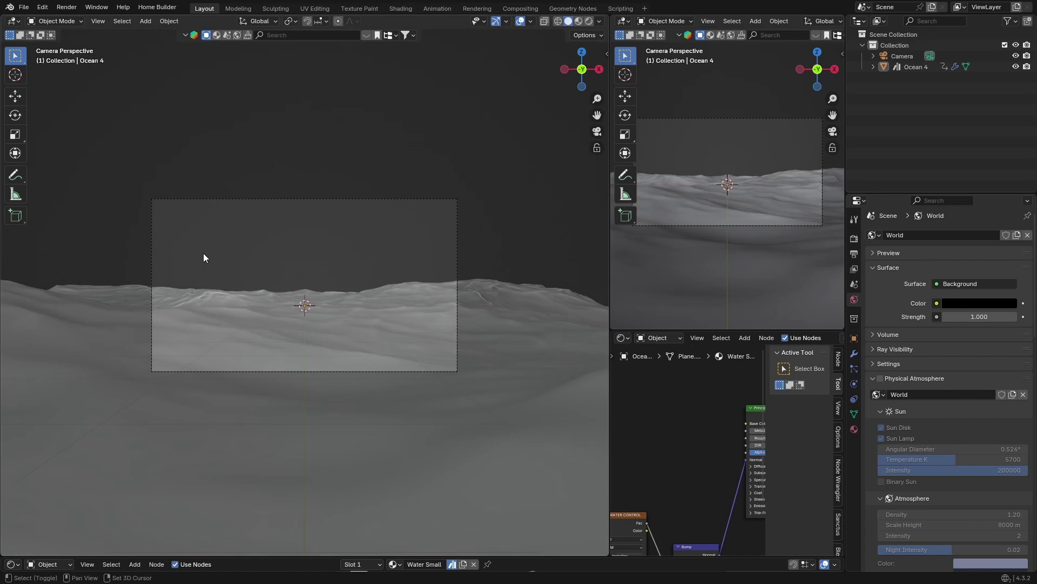
key(shift+a)
mouse_move(179, 284)
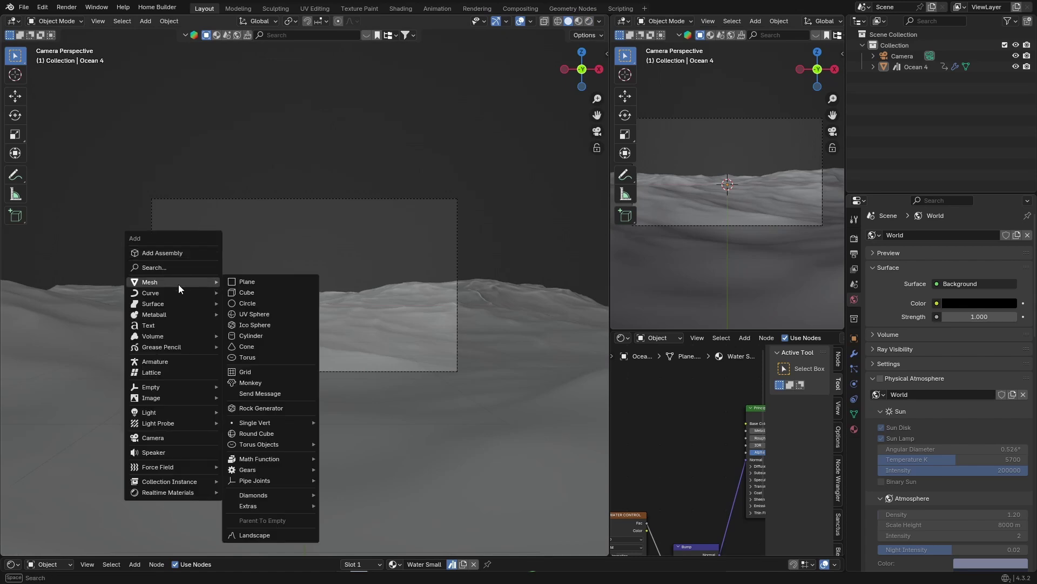
click(251, 324)
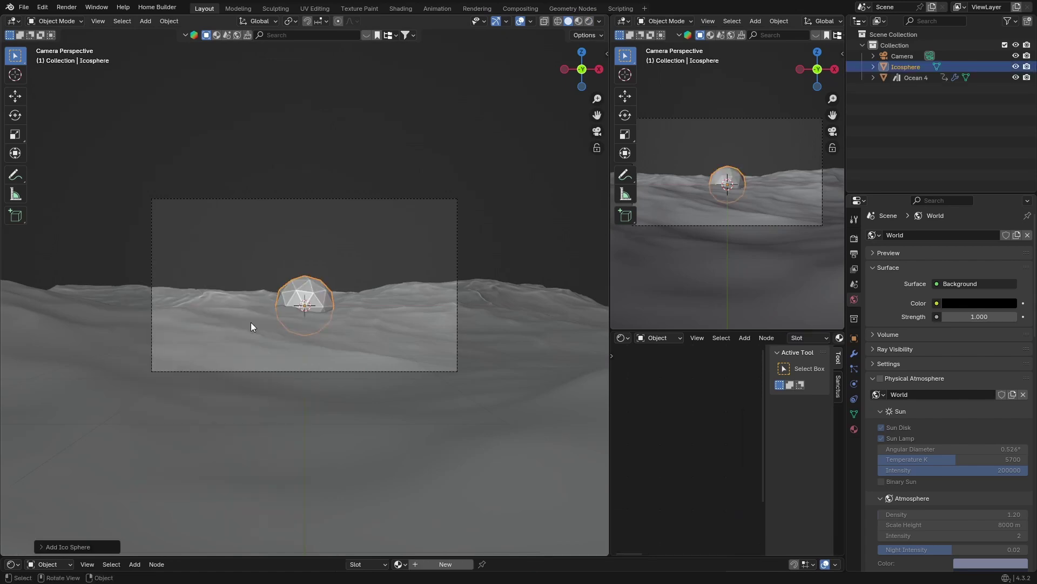
Try 3 subdivisions on the new ico sphere and set it back to 2.
click(38, 546)
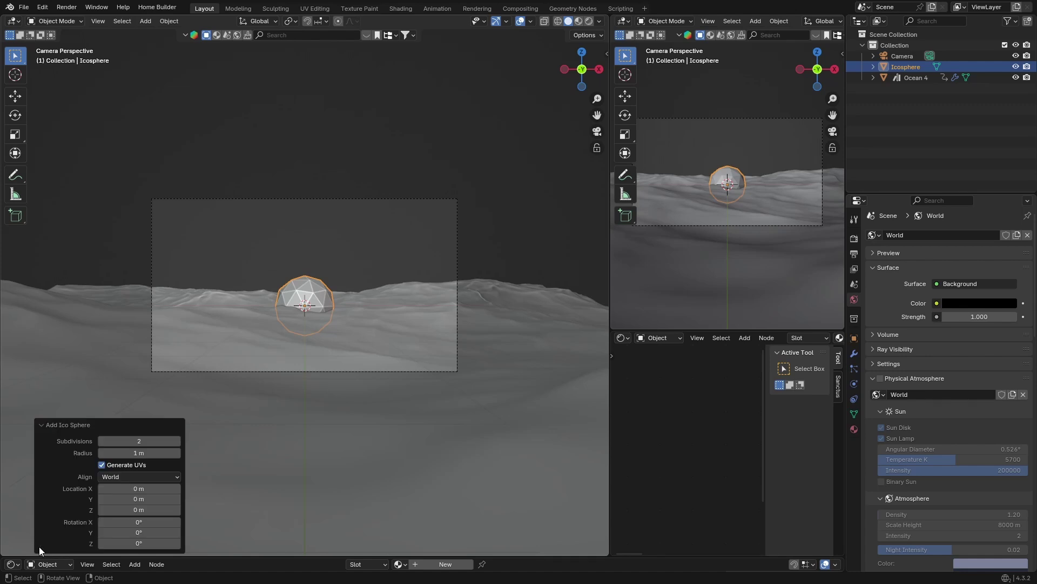
click(178, 441)
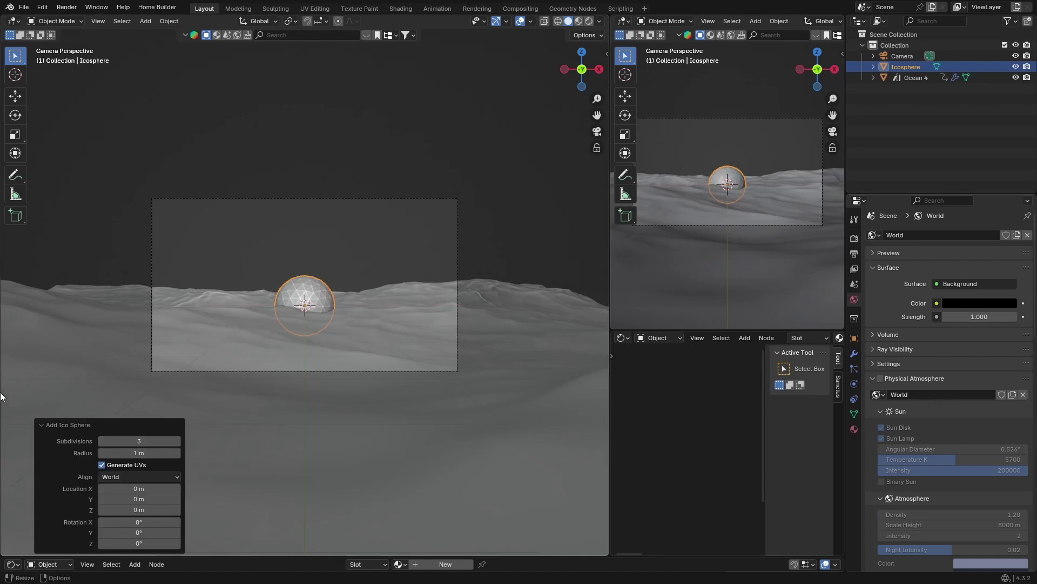
click(177, 441)
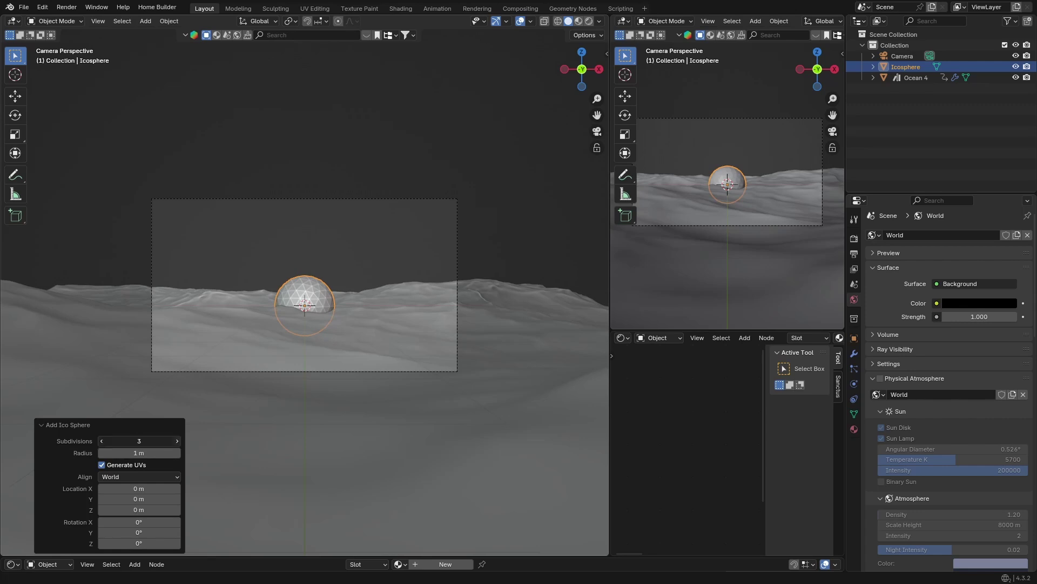
click(103, 441)
click(103, 441)
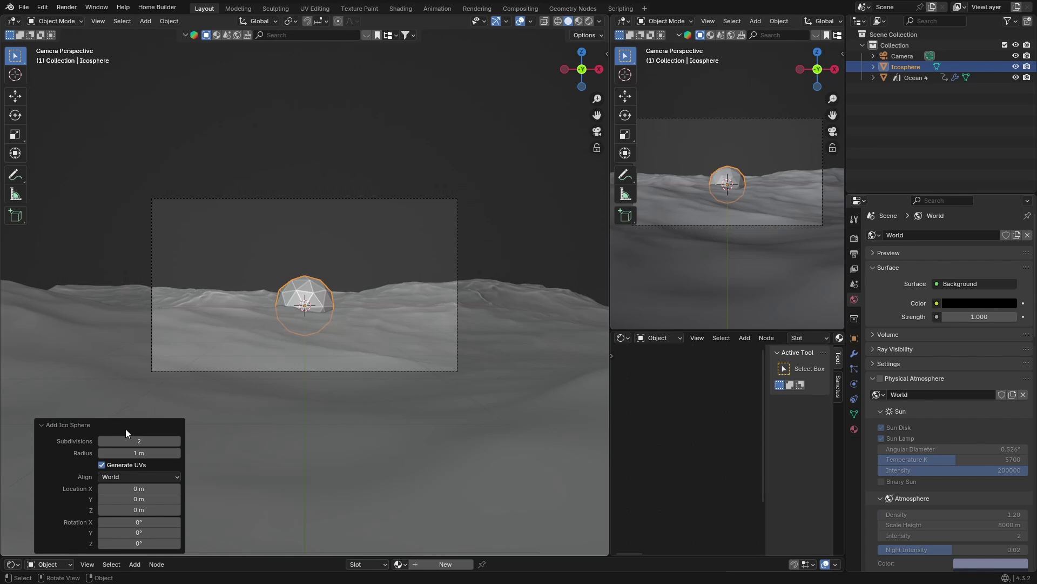
click(189, 211)
click(316, 297)
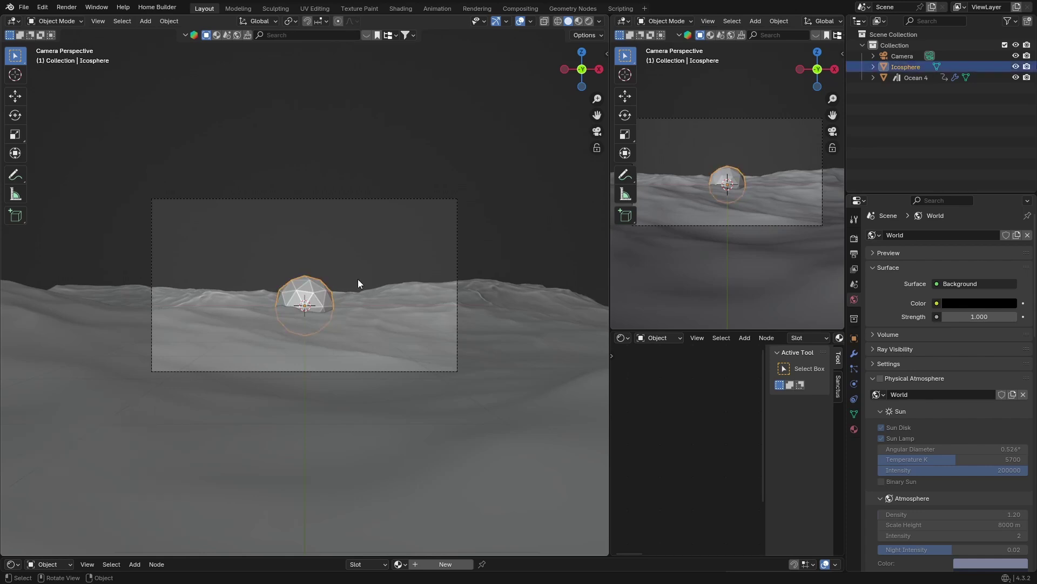
Add a Wireframe modifier to the ico sphere.
click(854, 354)
click(942, 237)
click(909, 240)
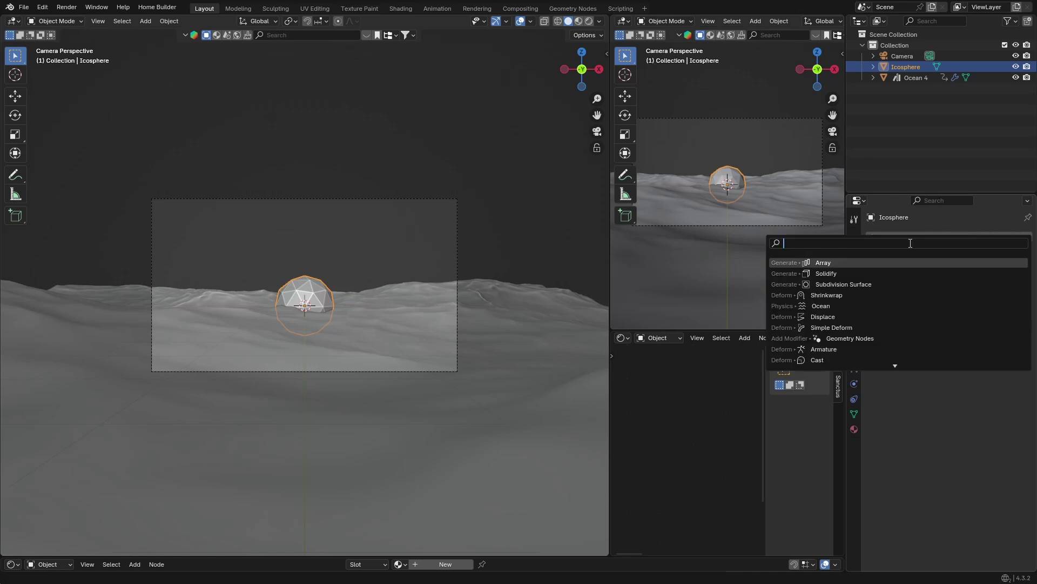
text(wi)
key(Return)
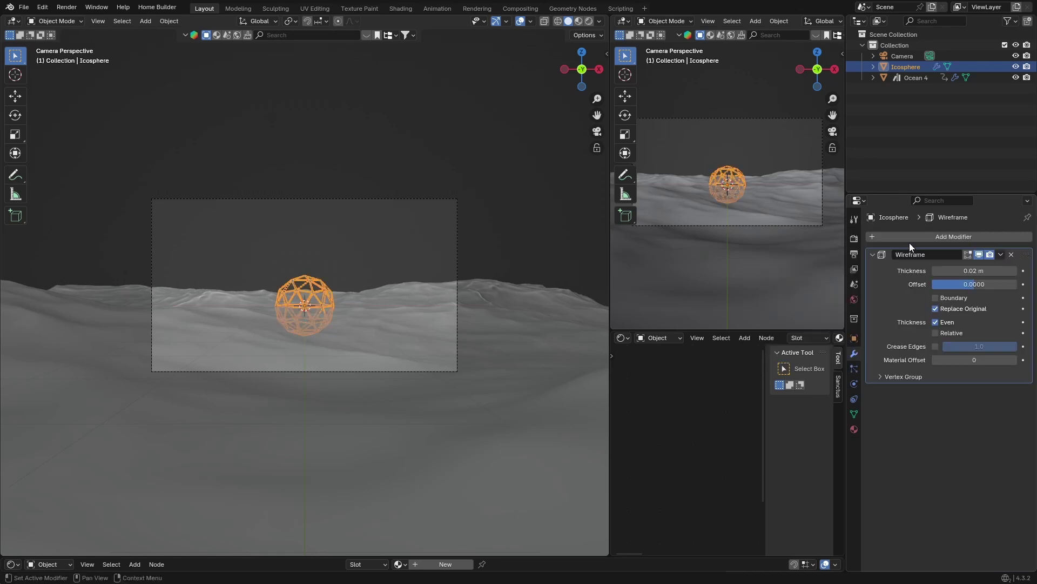
Set the Wireframe modifier's thickness to 0.04 m and check the sphere's struts against the ocean.
scroll(269, 273, up, 8)
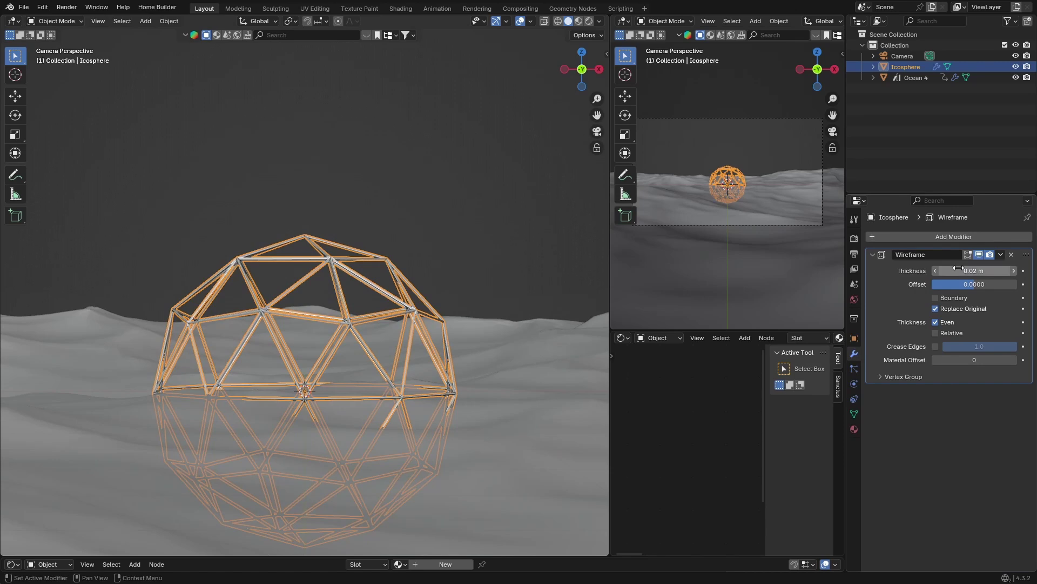
drag(943, 270, 973, 270)
click(321, 121)
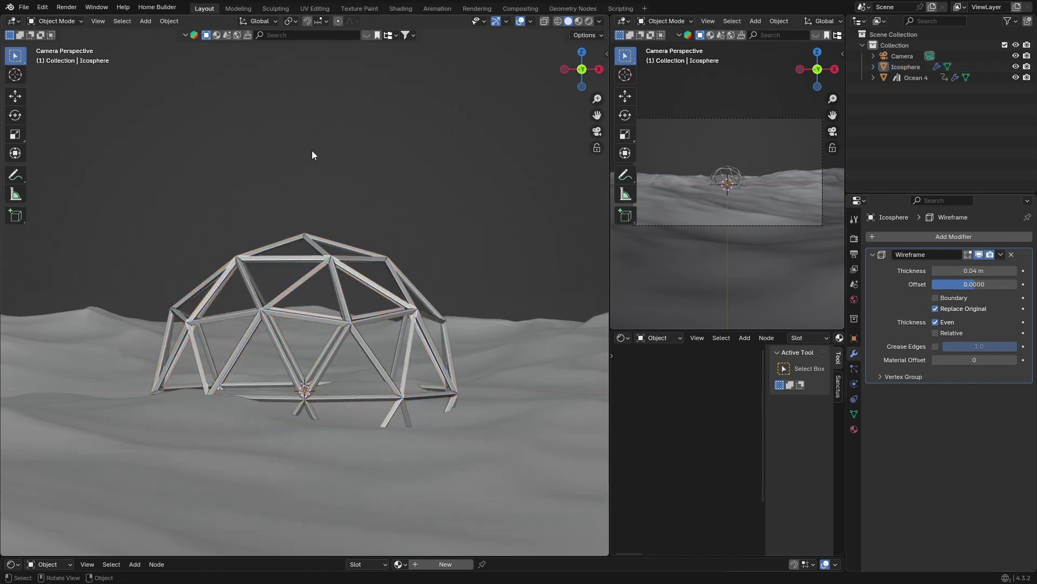
middle_drag(342, 280, 320, 282)
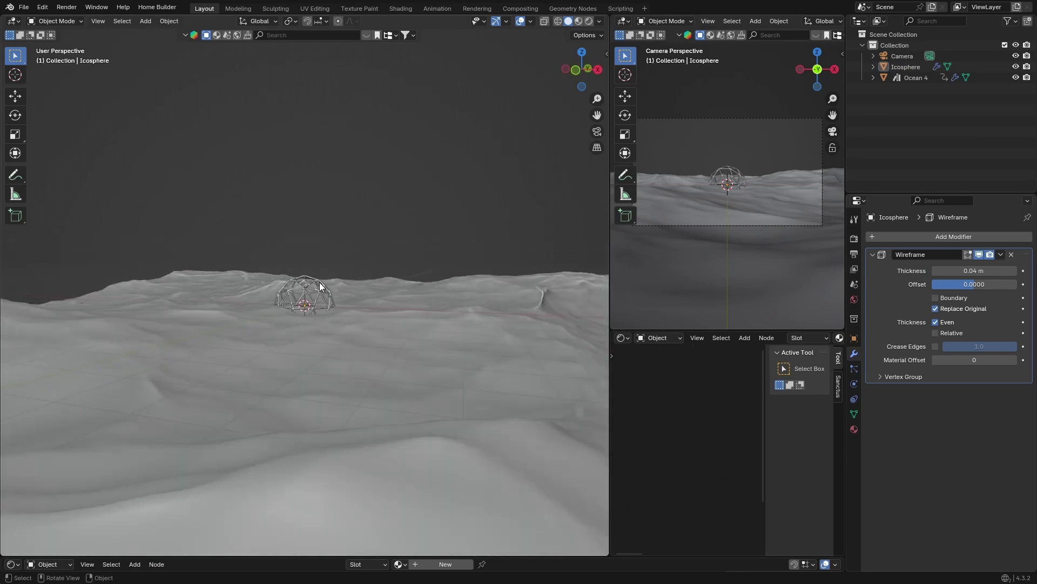
click(597, 132)
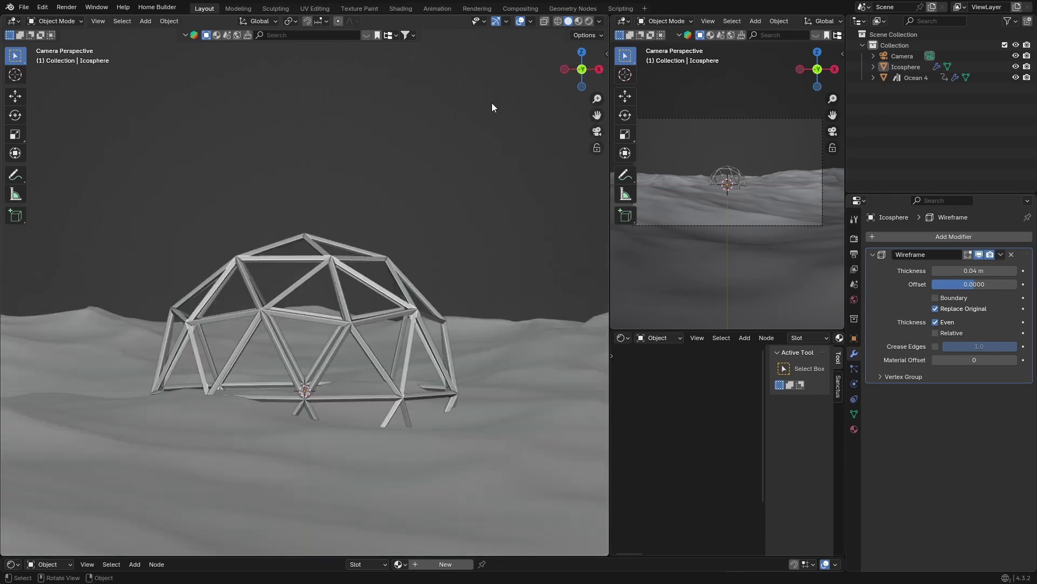
Scale the wireframe sphere up uniformly by about 1.96.
scroll(314, 225, down, 6)
click(316, 271)
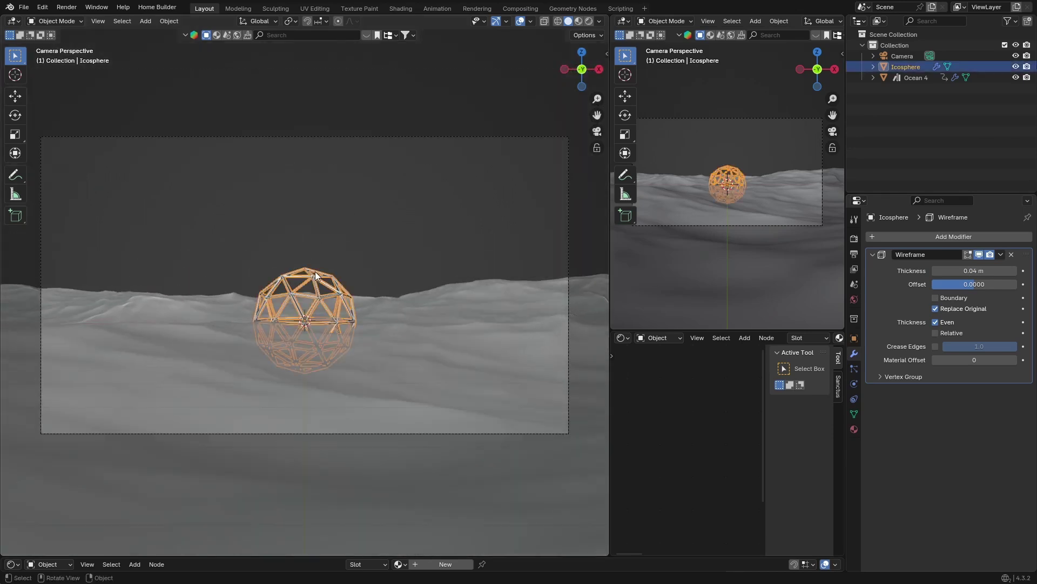
key(s)
click(362, 206)
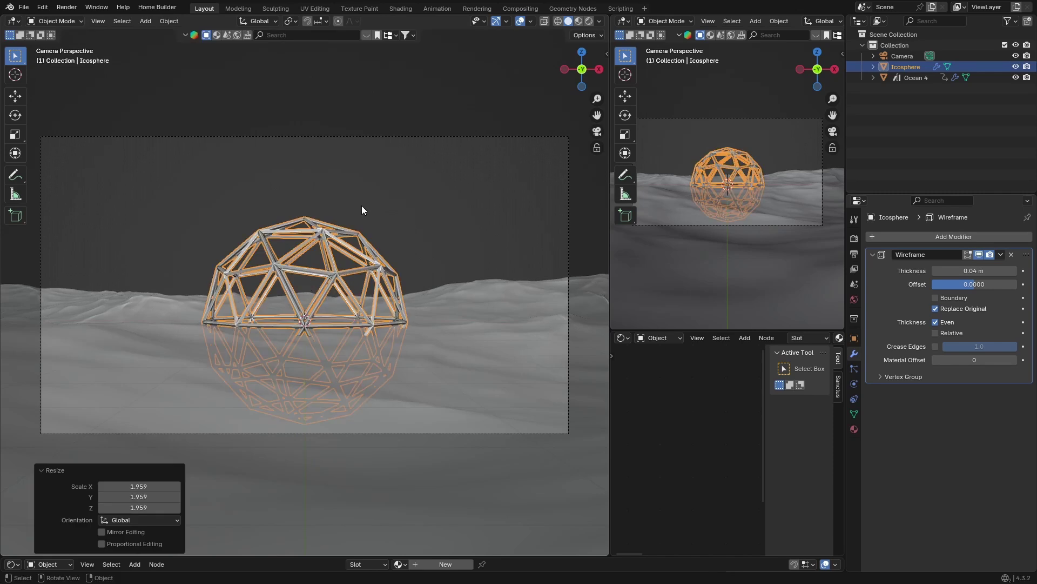
From the top view, move the wireframe sphere about 10.3 m along the Y axis, away from the camera.
scroll(417, 257, down, 5)
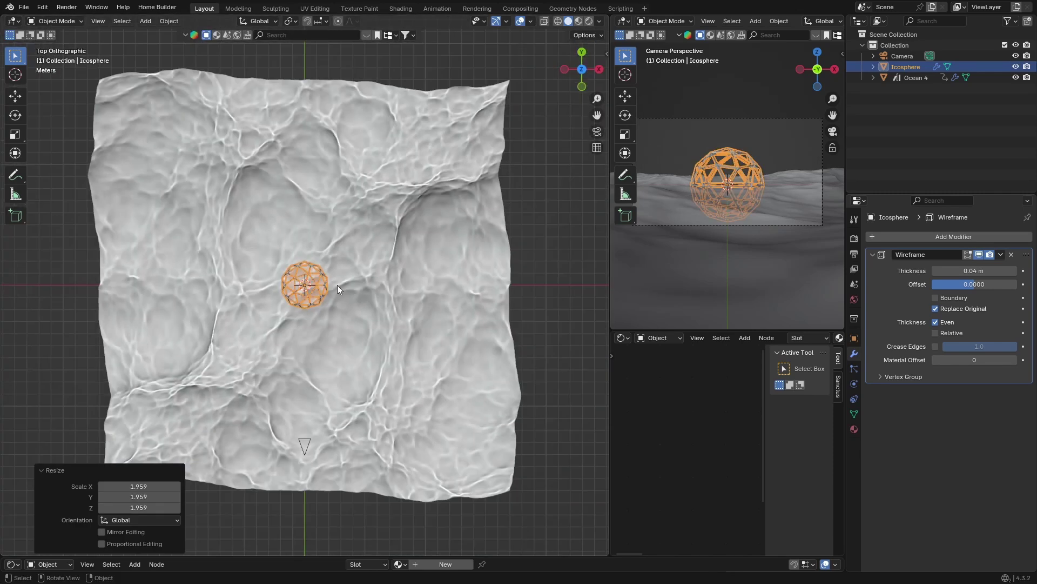
key(g)
key(y)
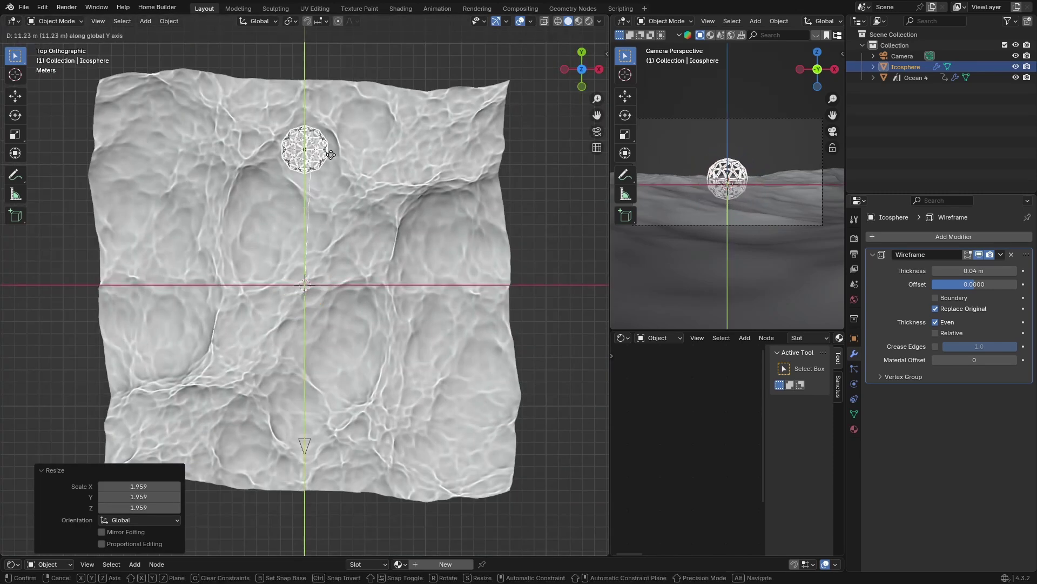
click(330, 163)
From the right view, raise the wireframe sphere along Z until most of it clears the waves, and return to the camera view.
click(600, 70)
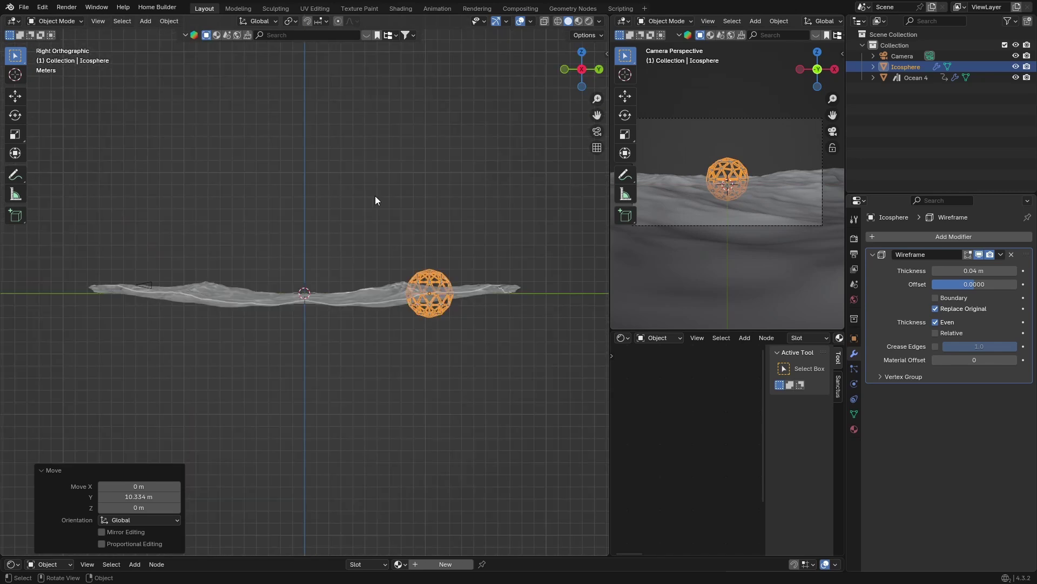
key(g)
key(z)
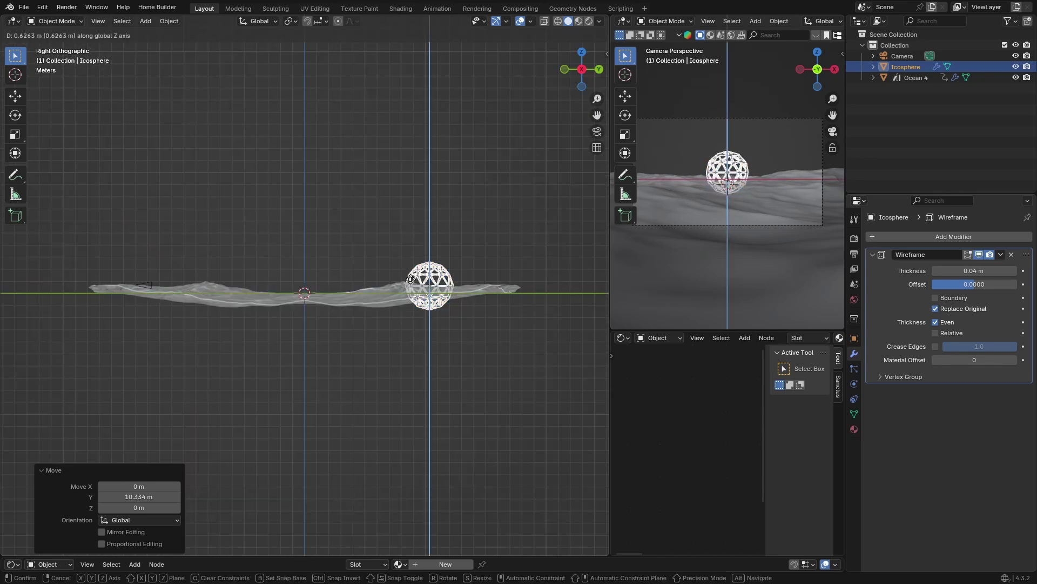
click(412, 272)
click(456, 190)
key(KP_0)
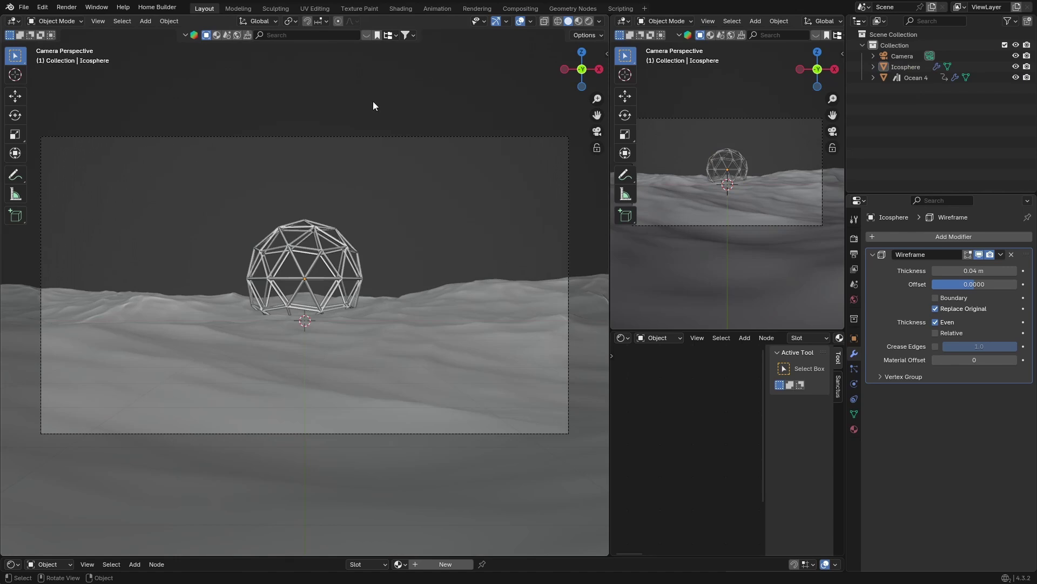
Select the wireframe sphere and create a new material for it in the Shading workspace.
click(291, 251)
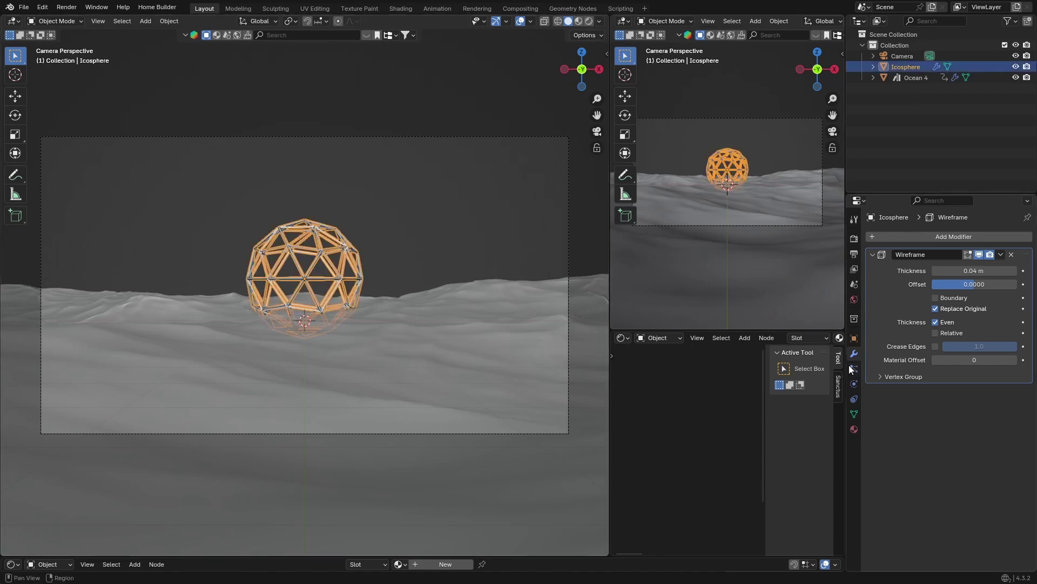
click(401, 8)
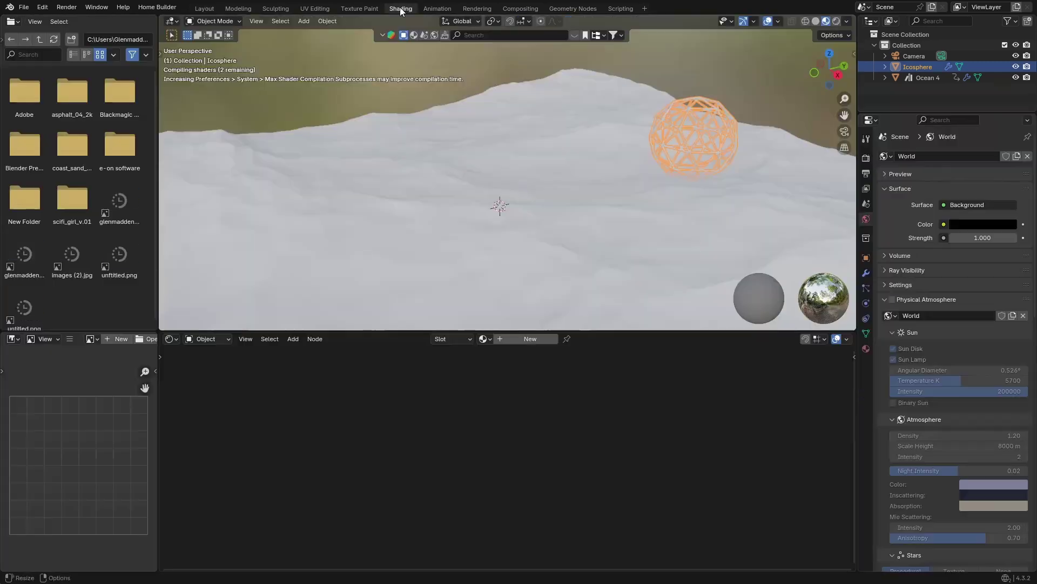
click(523, 341)
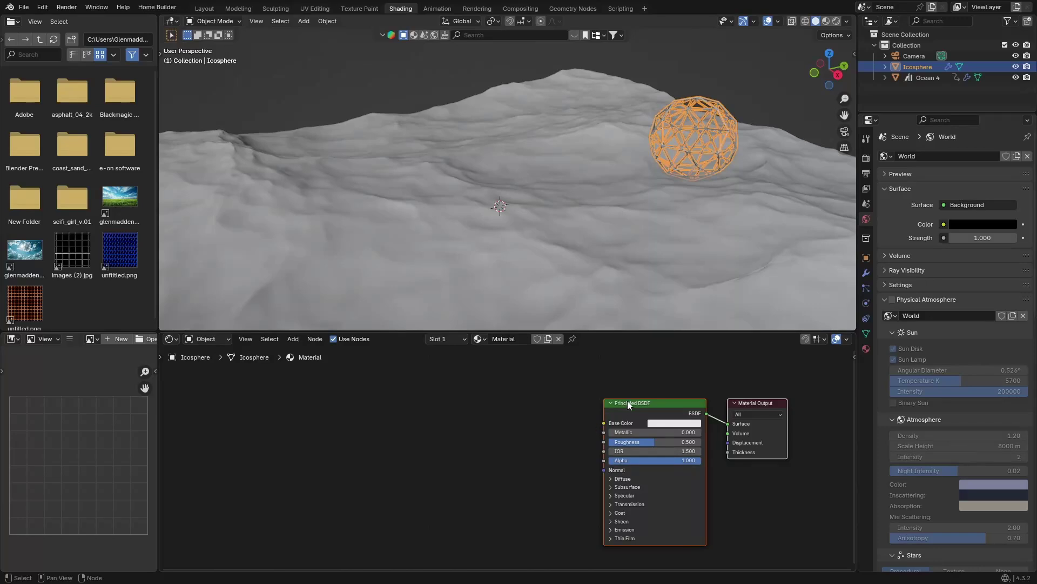
Replace the sphere material's Principled BSDF with an Emission shader connected to the Material Output's Surface.
click(632, 415)
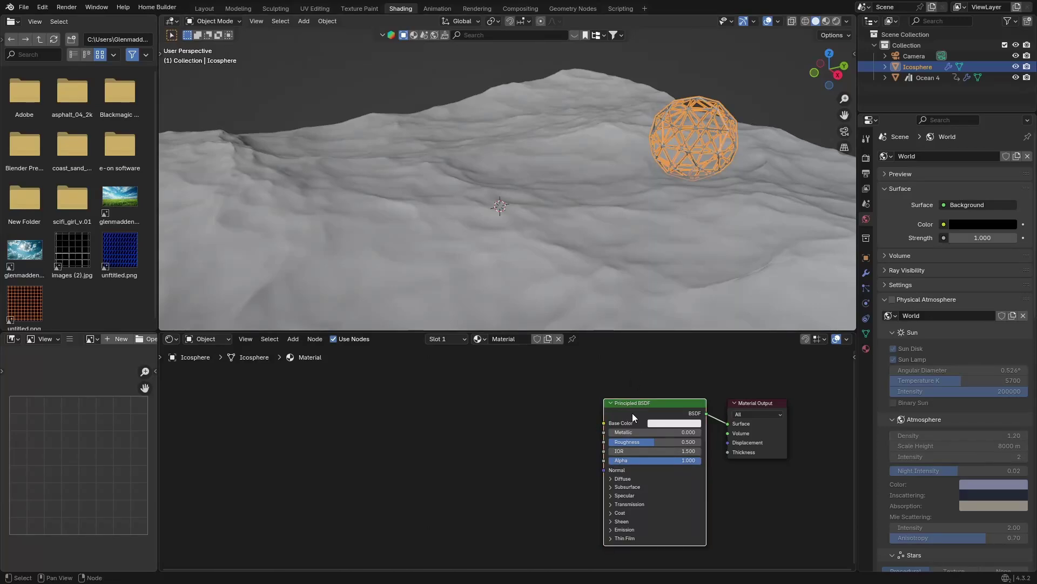
key(x)
key(shift+a)
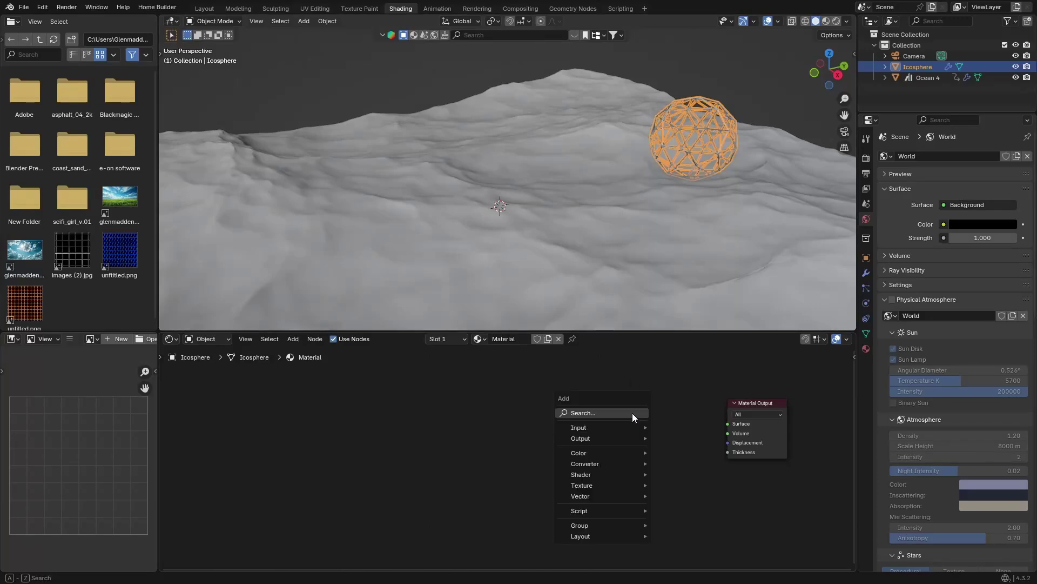
click(632, 413)
text(emi)
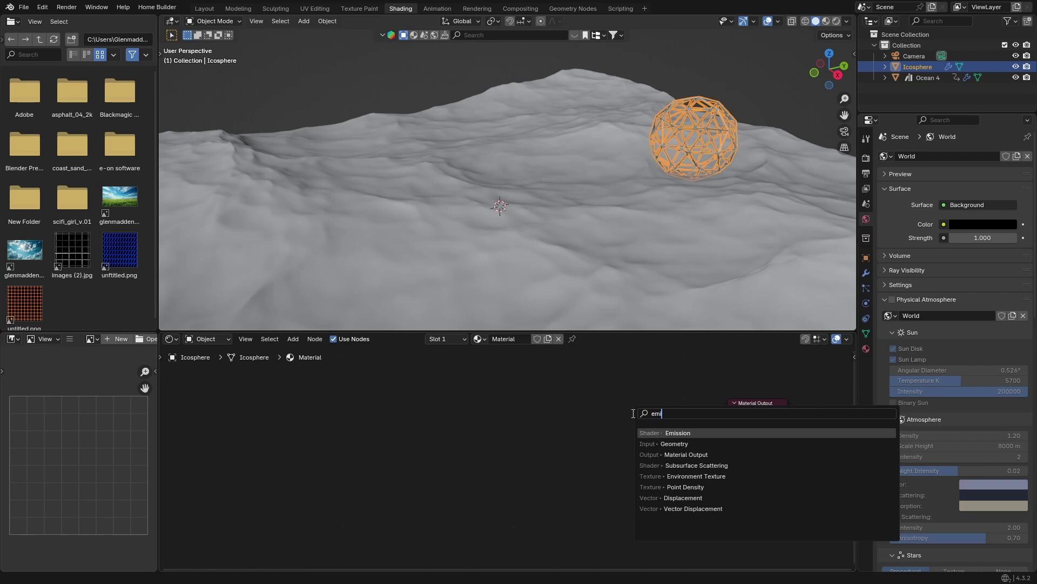
key(Return)
click(651, 430)
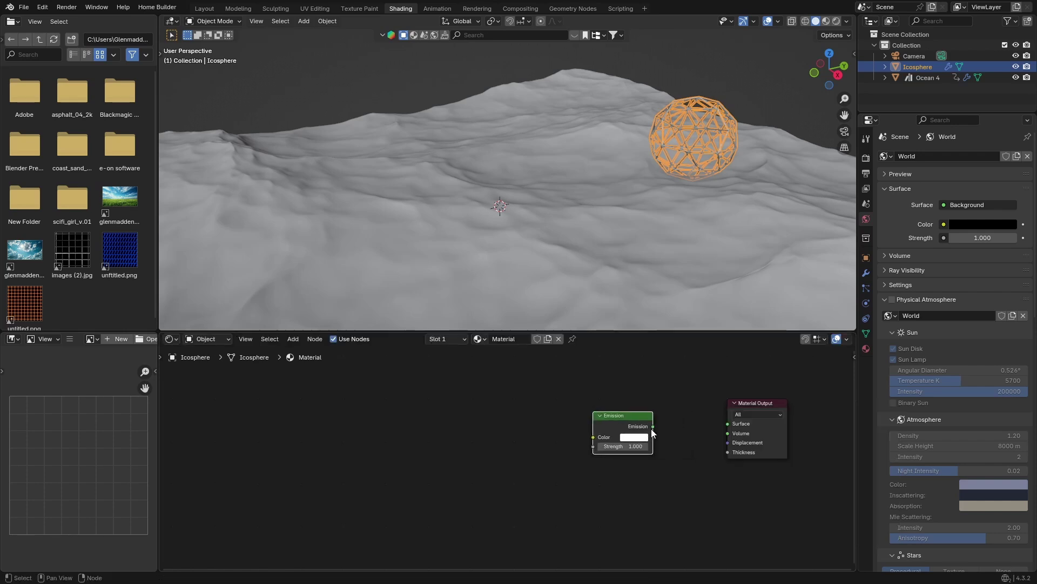
drag(653, 426, 724, 424)
Show the camera view in rendered shading and set the sphere's emission color to bright blue (#0B66FFFF).
click(843, 131)
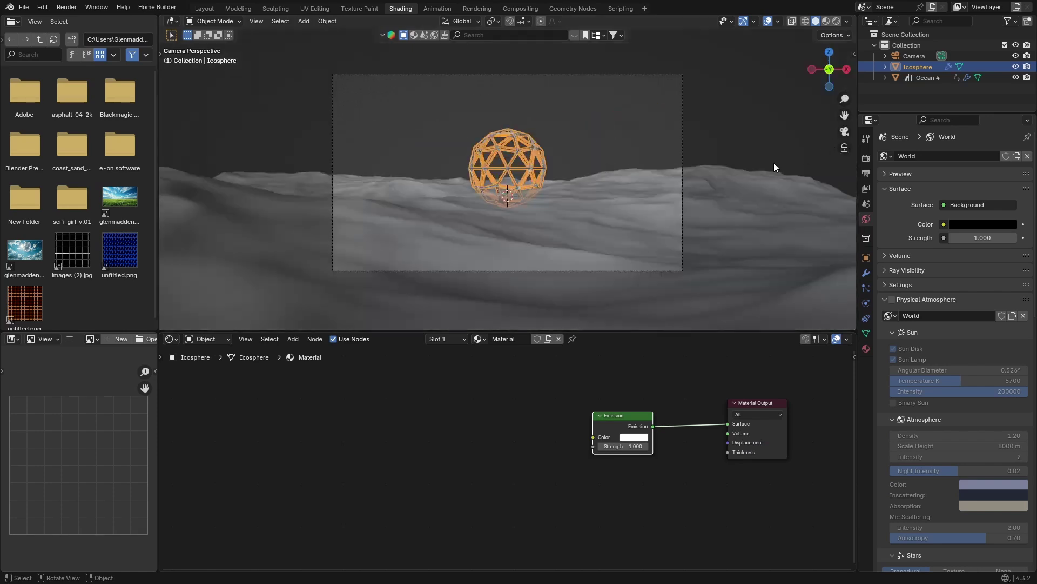
click(835, 21)
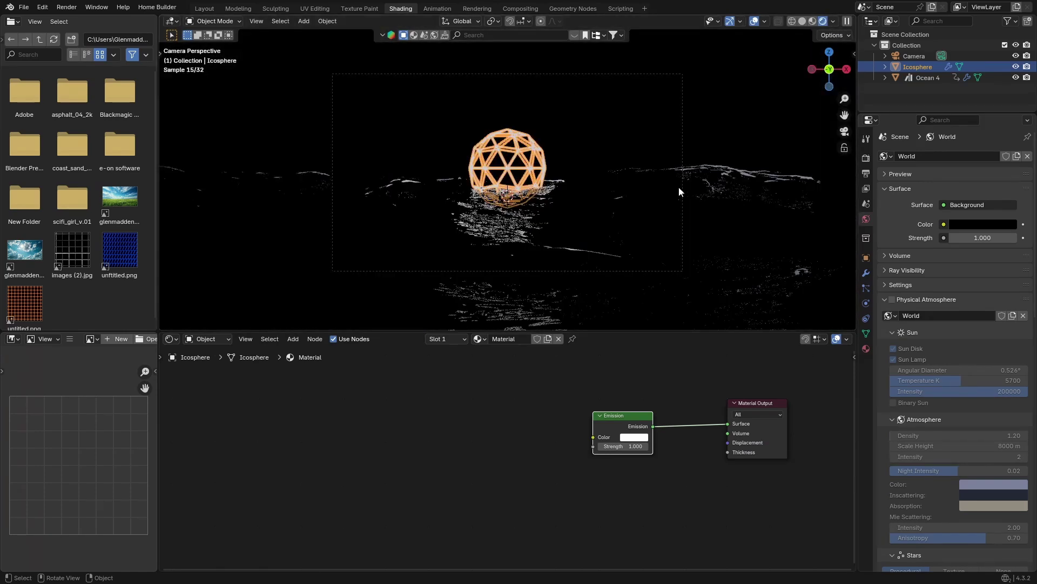
click(642, 438)
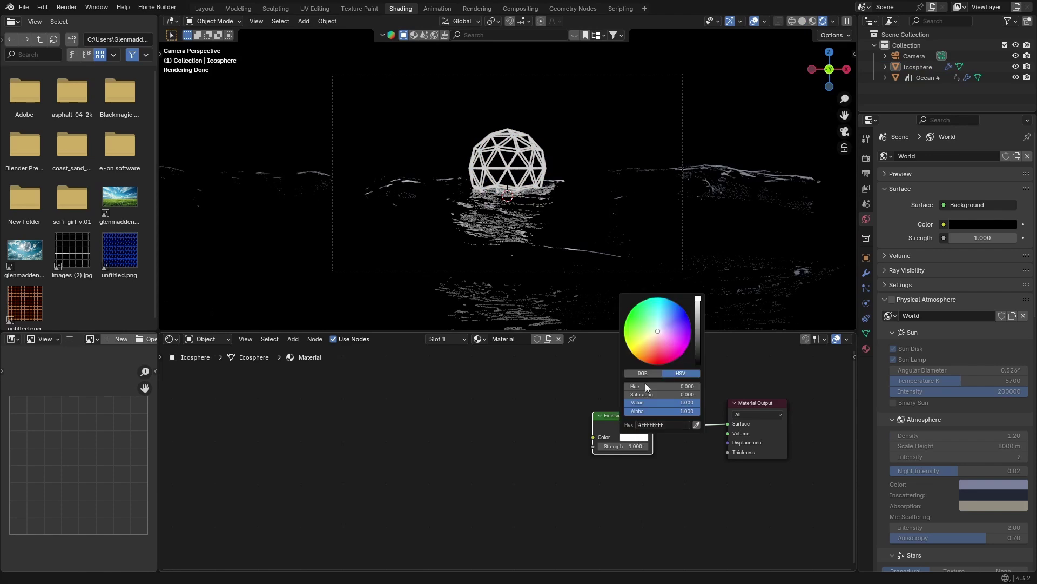
mouse_move(656, 331)
mouse_down()
mouse_move(685, 311)
mouse_move(677, 305)
mouse_up()
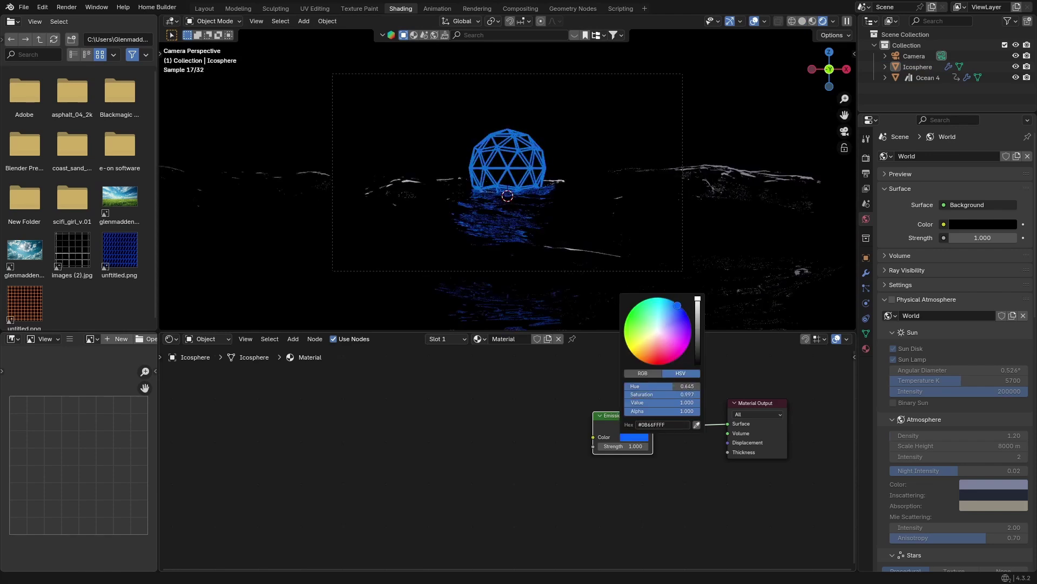
Set the Emission shader's strength to 5 and return to the Layout workspace.
click(626, 446)
text(5)
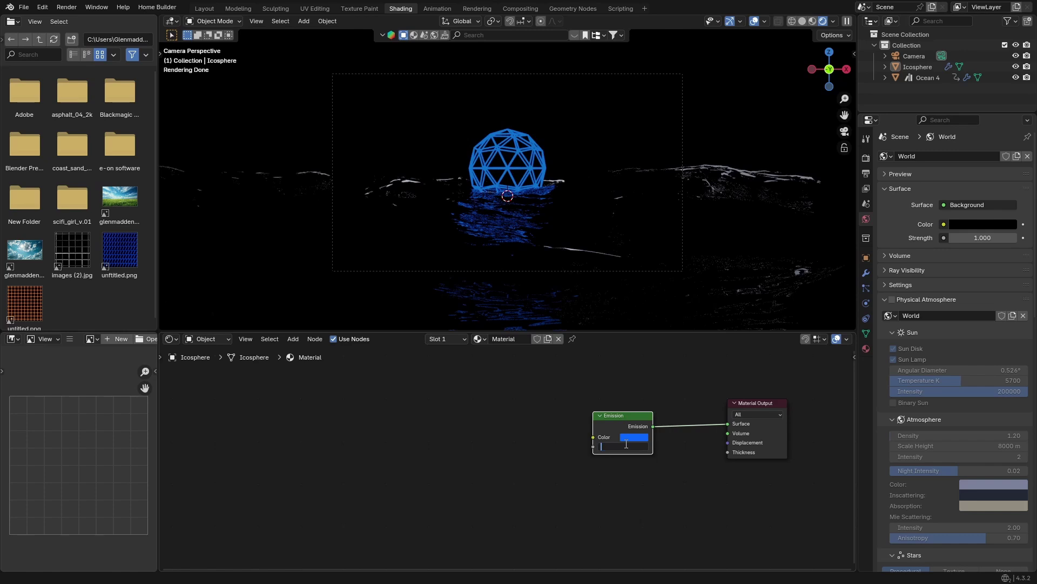
key(Return)
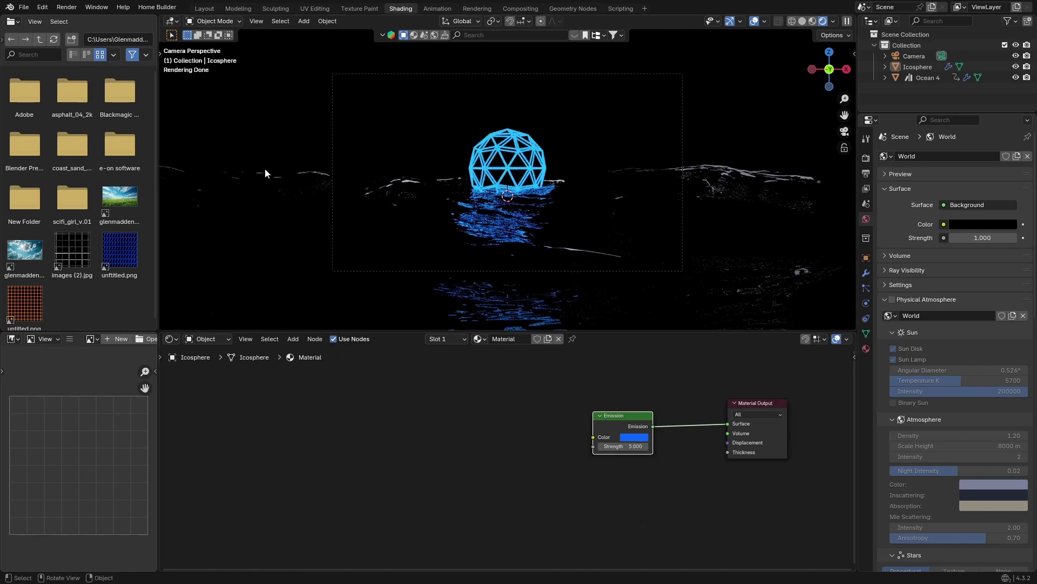
click(205, 8)
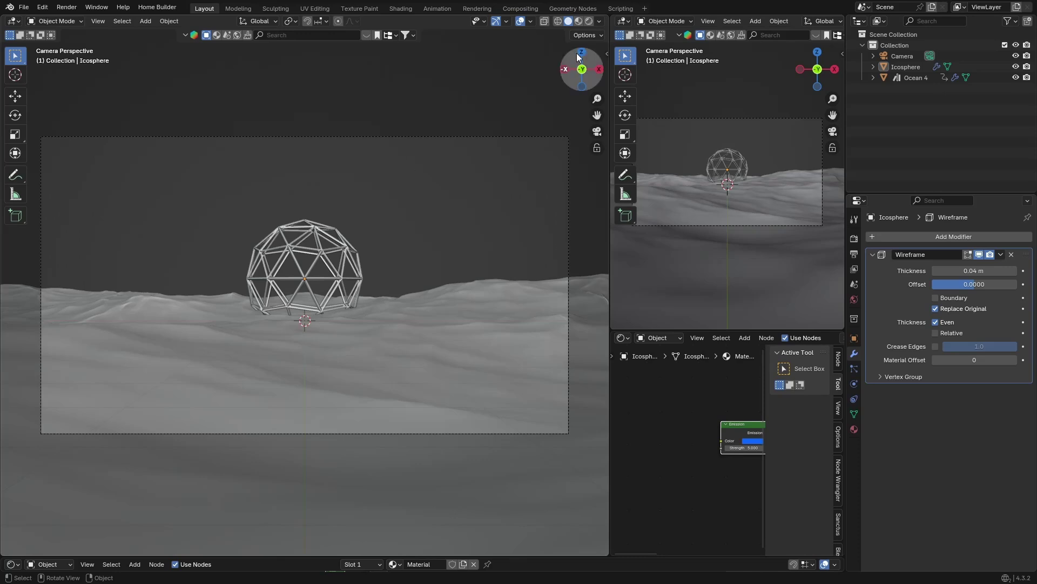
Add a cube and scale it up by about 21.66 so that it encloses the ocean and the sphere.
click(589, 21)
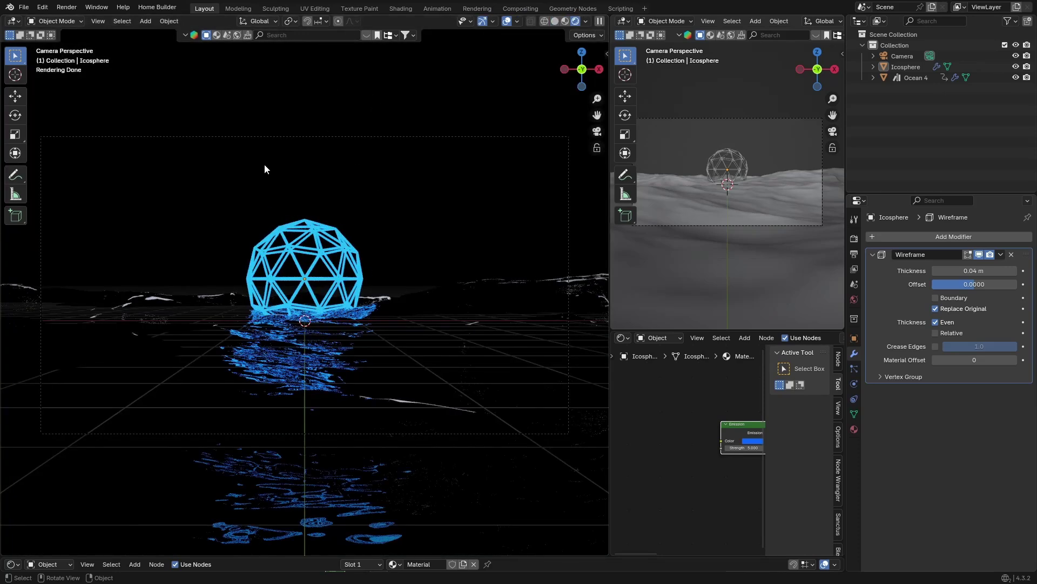
click(555, 21)
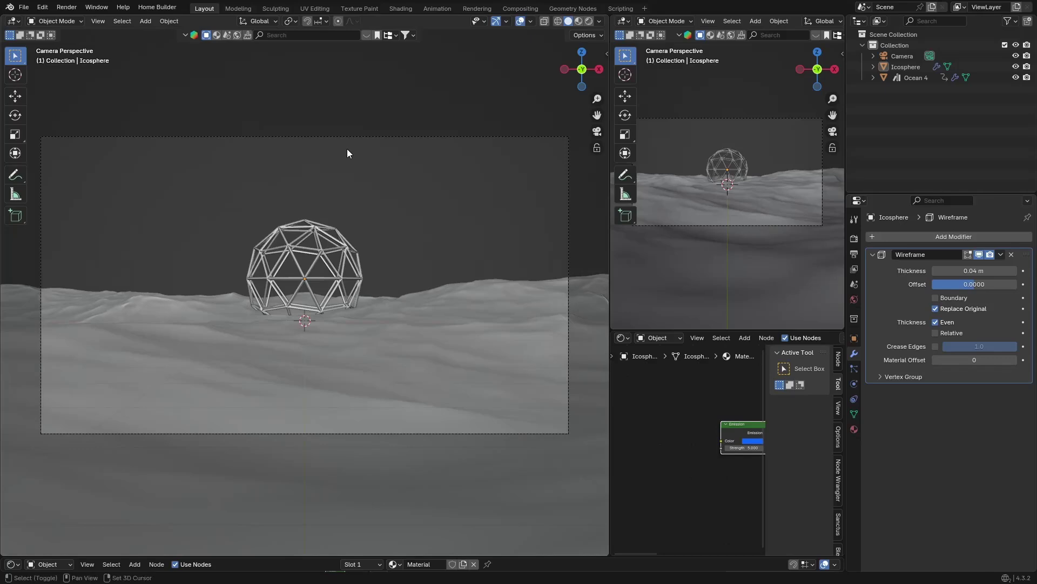
key(shift+a)
mouse_move(367, 165)
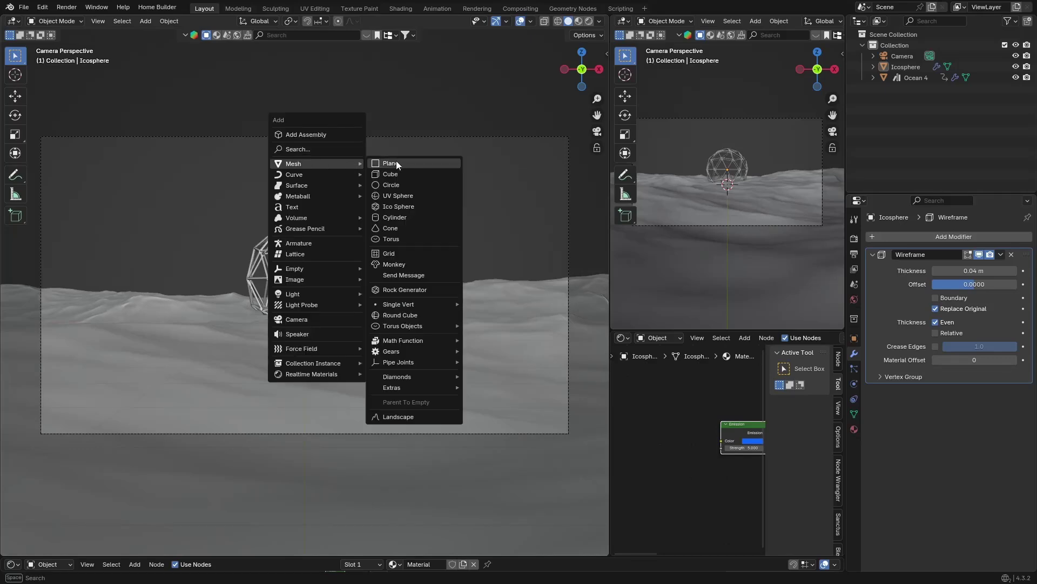
click(398, 174)
key(s)
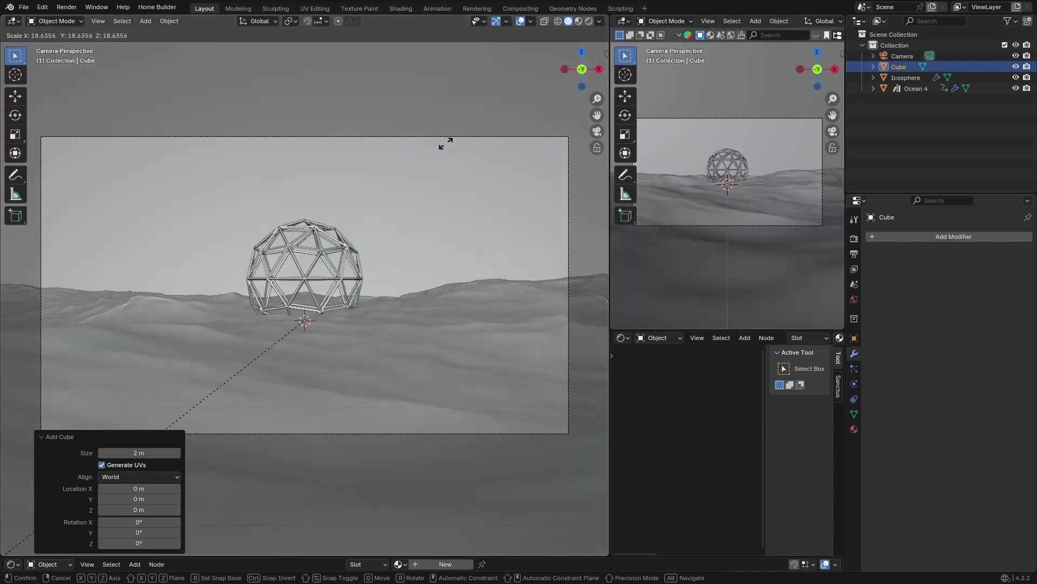
click(359, 181)
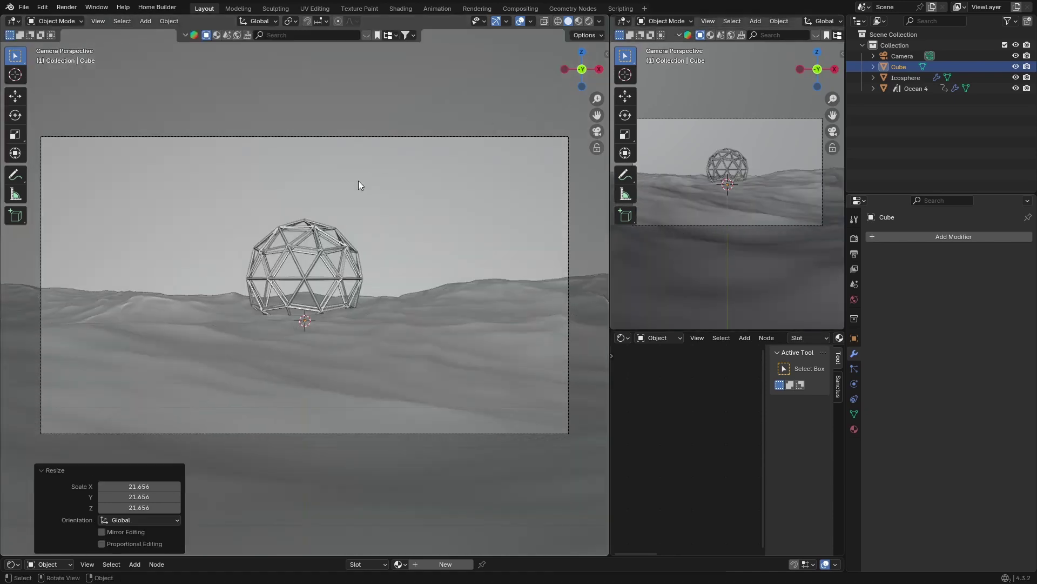
Create a new material for the cube in the Shading workspace, with the viewport in solid shading.
click(400, 9)
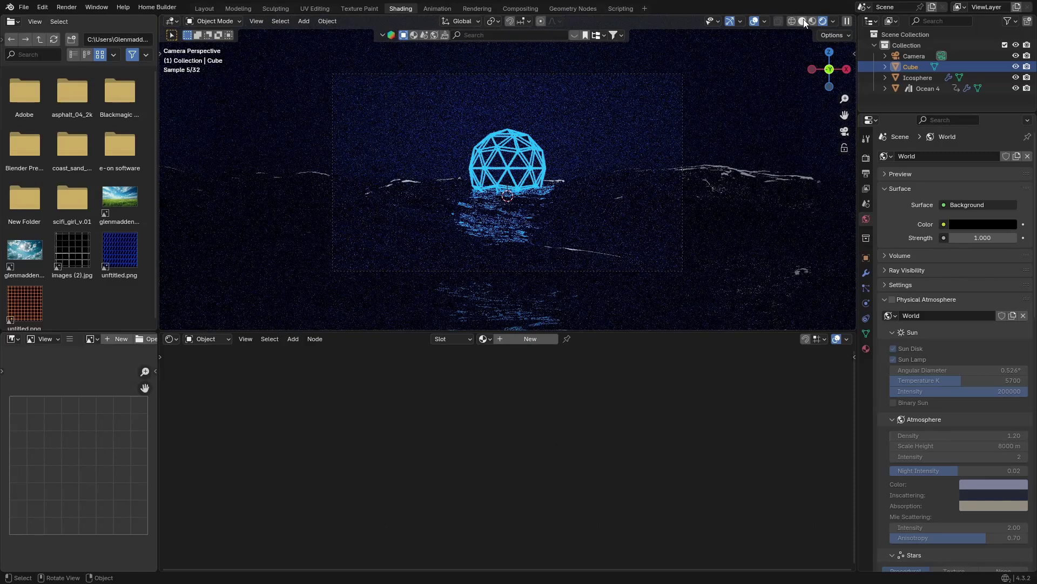
click(802, 20)
click(527, 340)
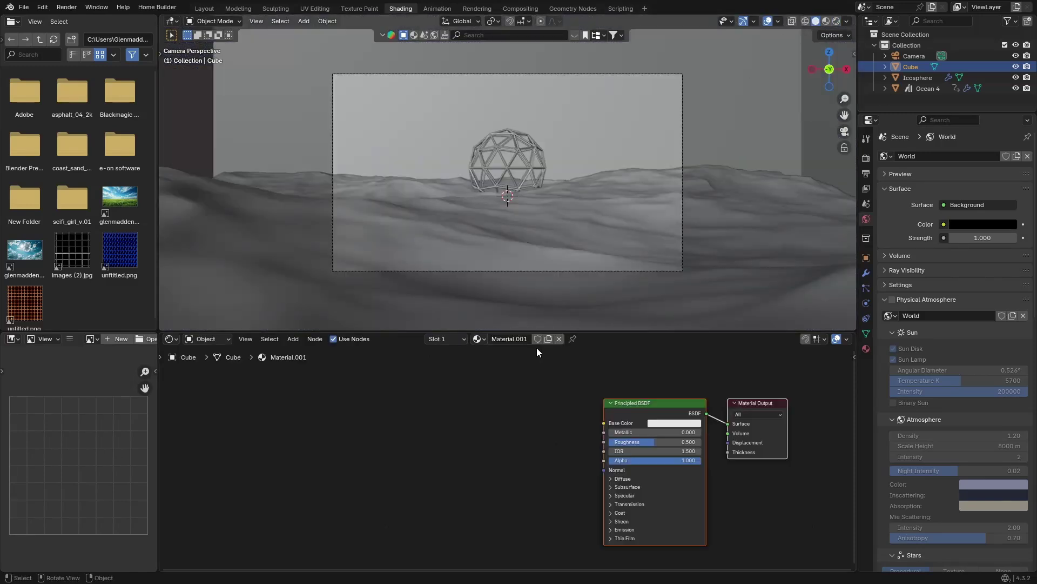
Replace the cube material's Principled BSDF with a Principled Volume shader connected to the Material Output's Volume.
click(636, 411)
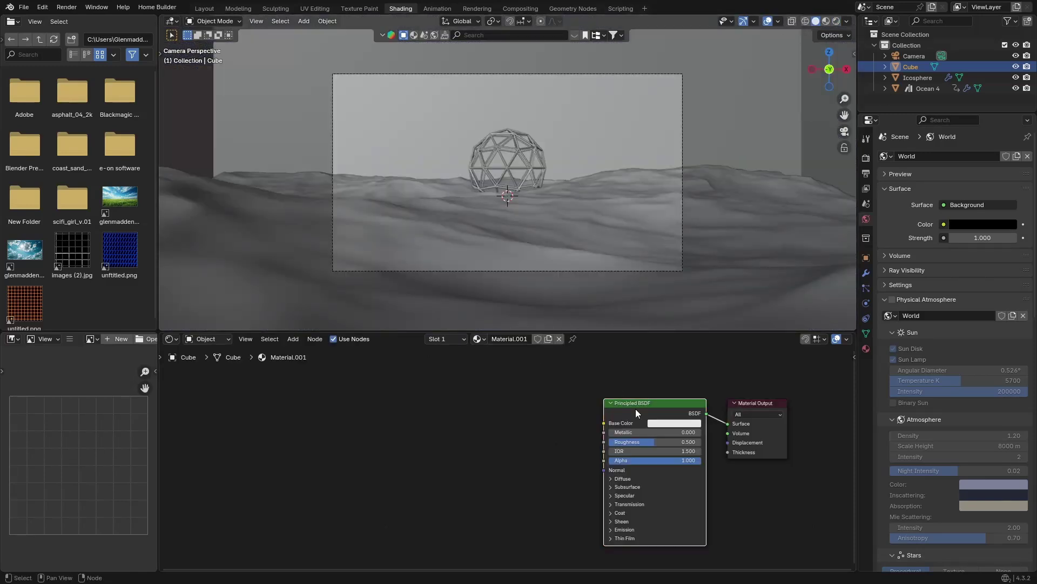
key(x)
key(shift+a)
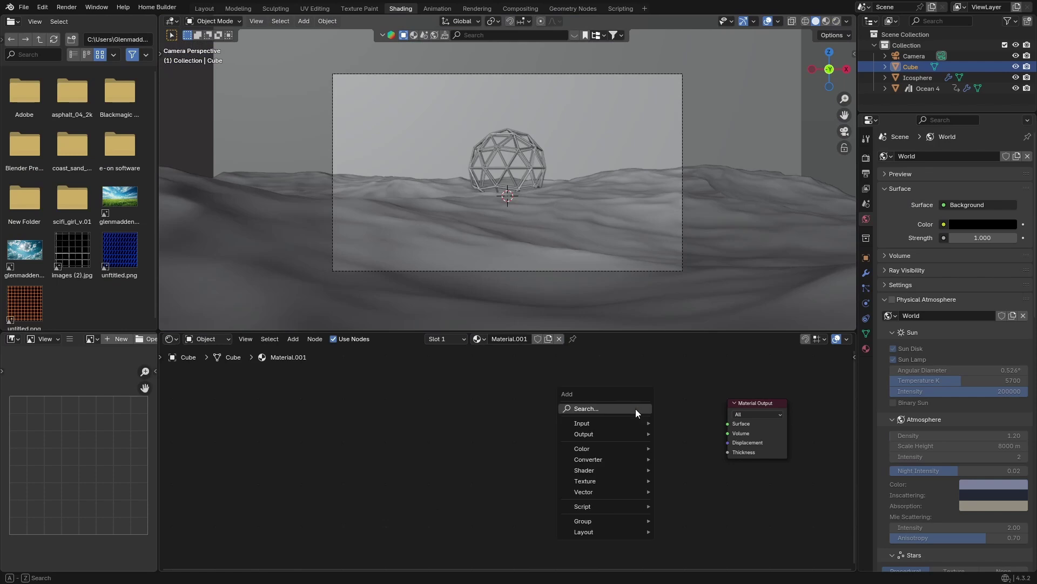
click(635, 409)
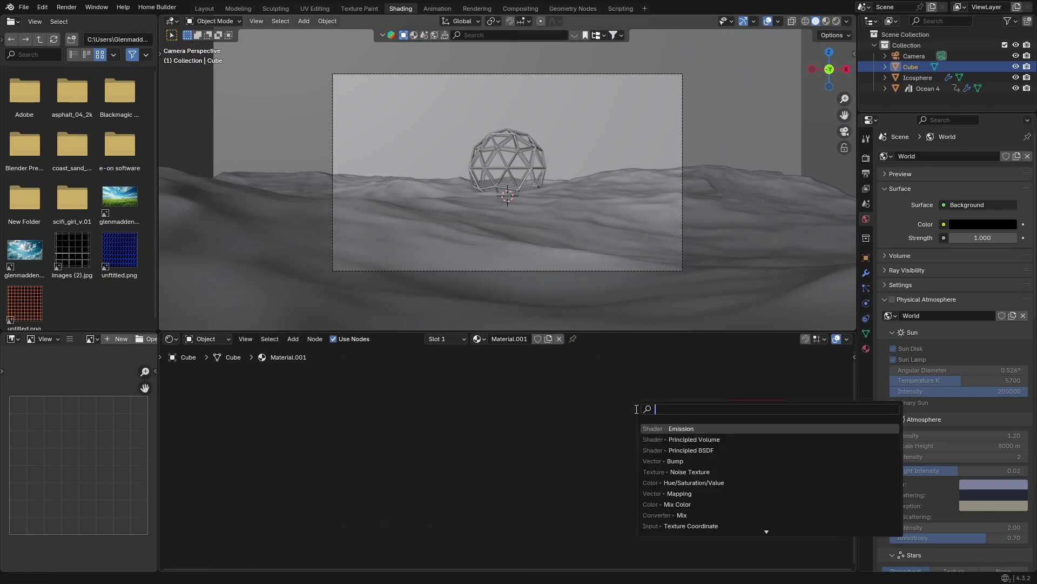
click(692, 440)
click(669, 403)
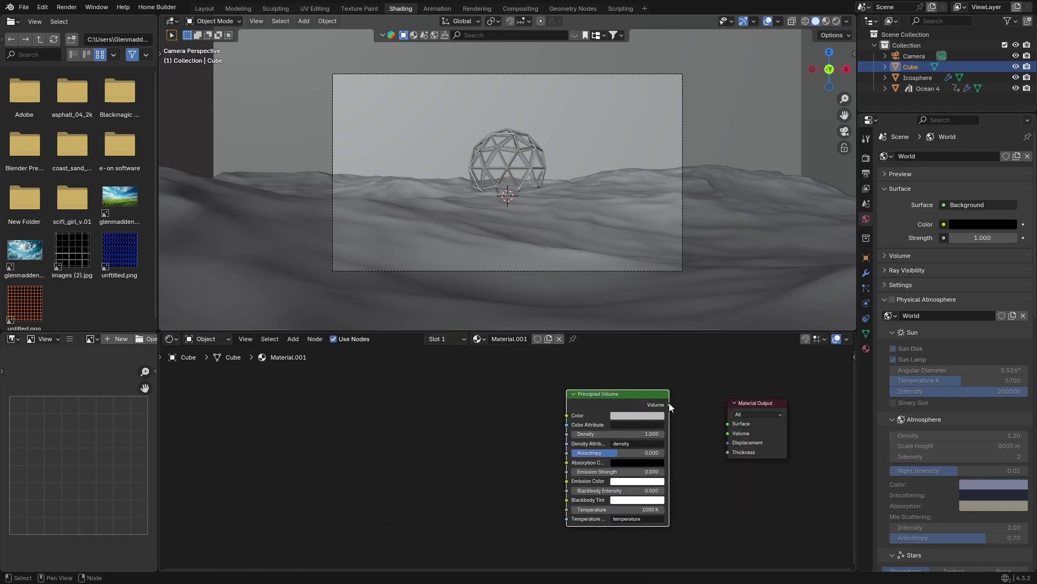
drag(669, 404, 724, 434)
Show the camera view in rendered shading and set the Principled Volume density to 0.1.
click(838, 23)
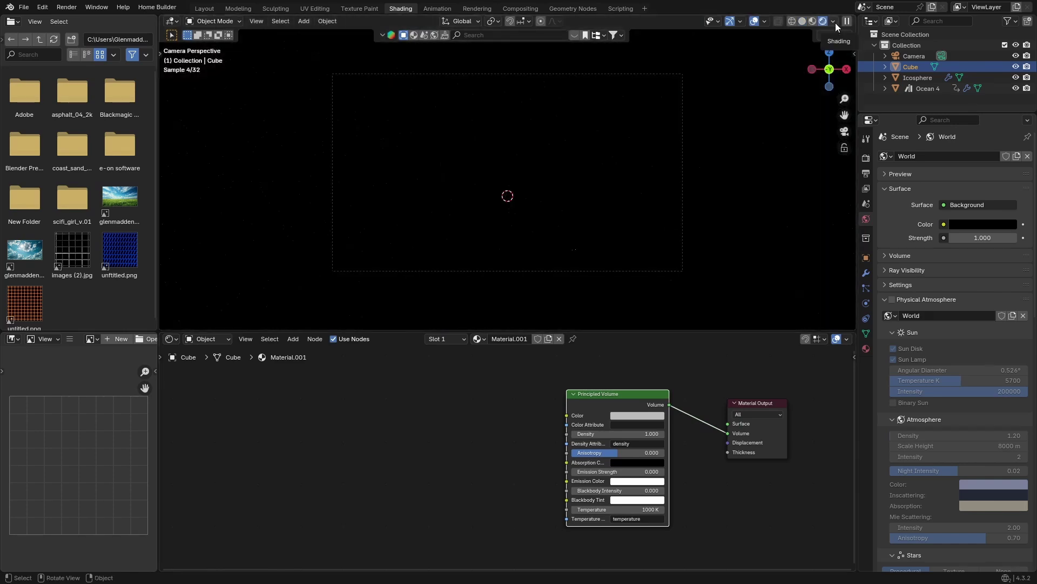
click(634, 433)
text(0.1)
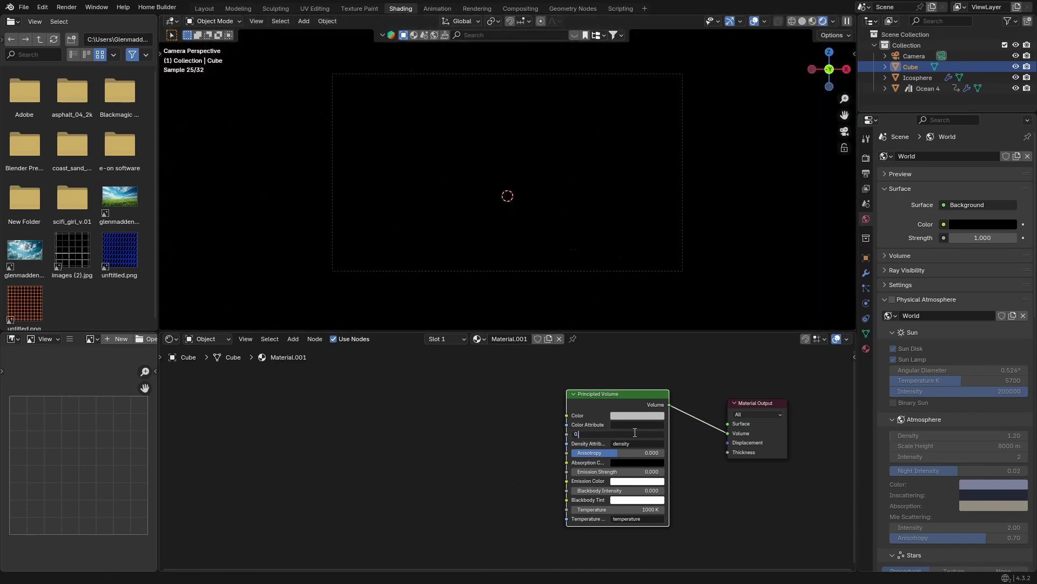
key(Return)
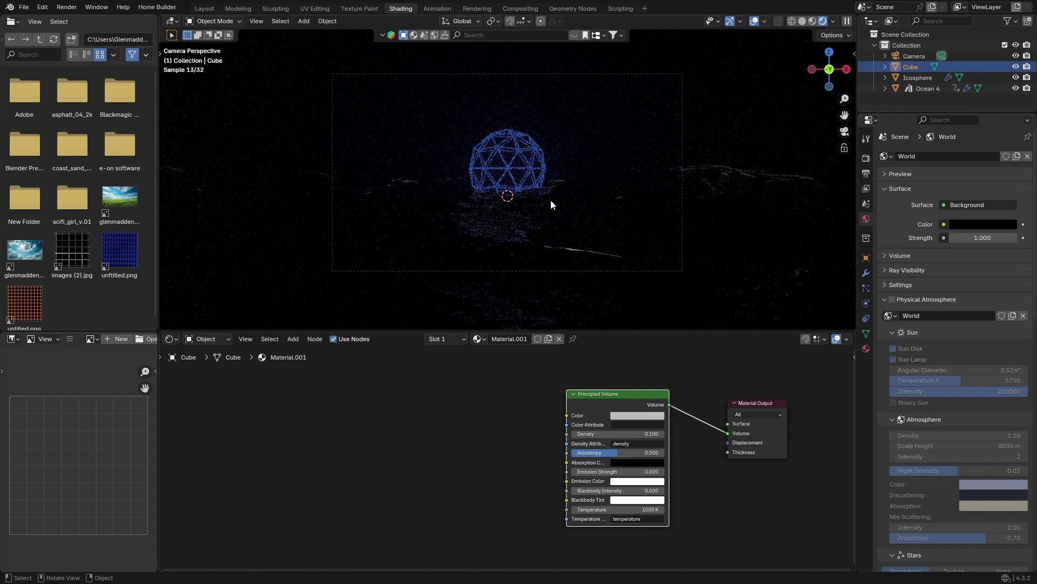
Select the wireframe sphere and increase the strength of its Emission shader.
click(510, 154)
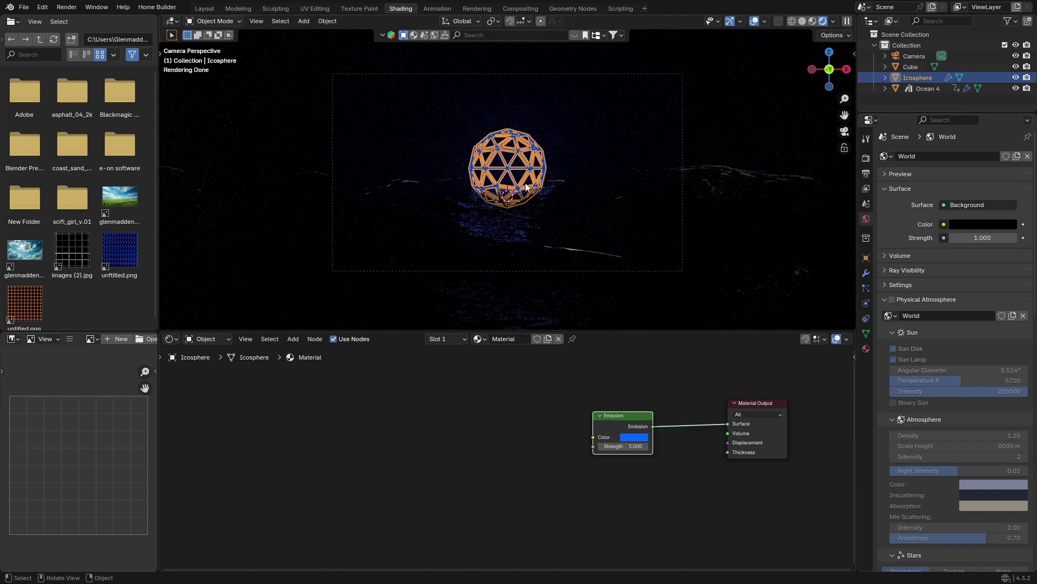
drag(621, 446, 651, 447)
Select the cube and lower its Principled Volume density to 0.05.
click(718, 121)
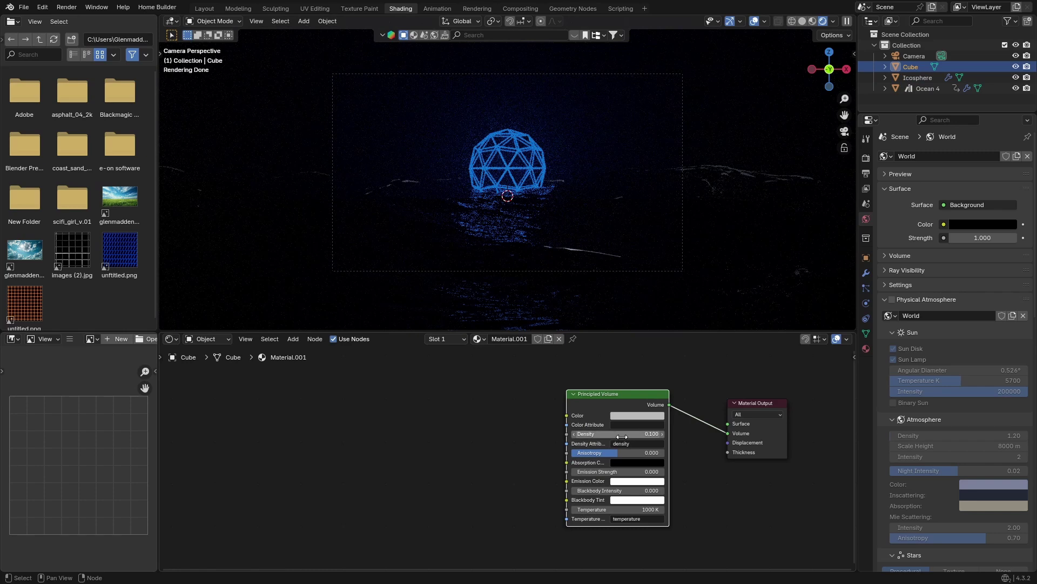
click(597, 434)
text(0)
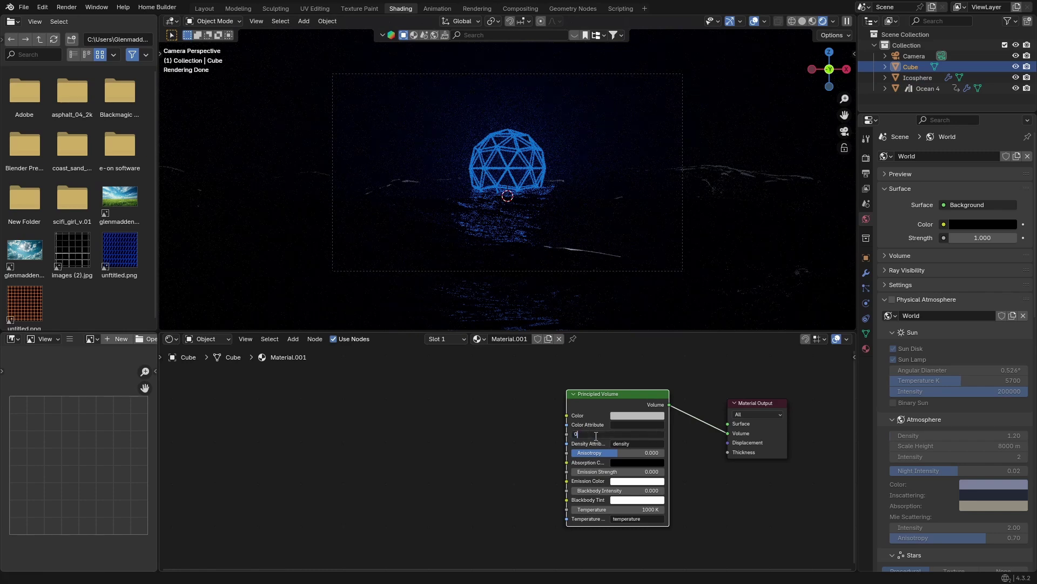
text(.05)
key(Return)
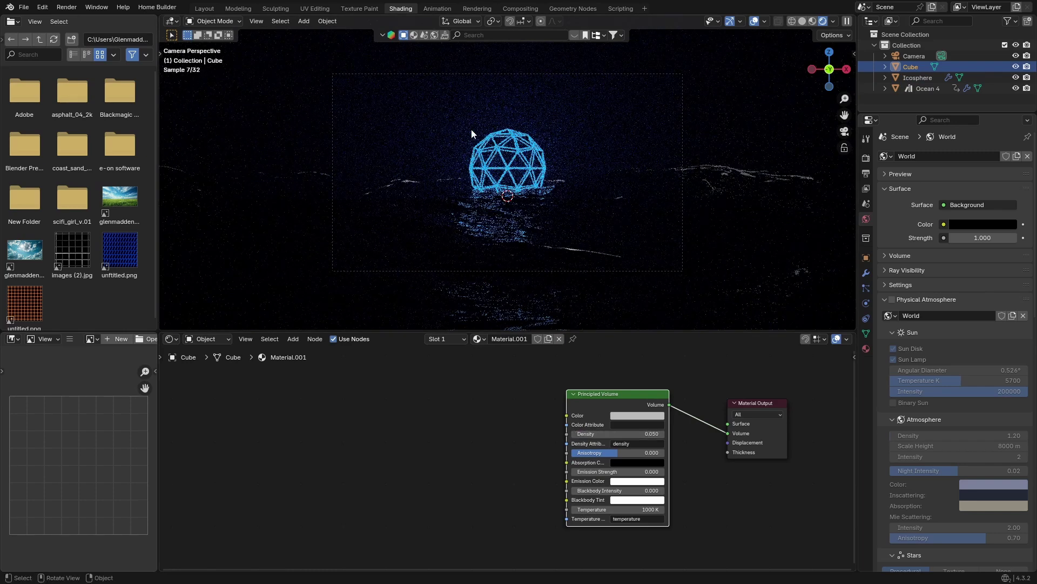
Return to the Layout workspace, show the camera view in rendered shading with overlays hidden, and select the wireframe sphere.
click(204, 9)
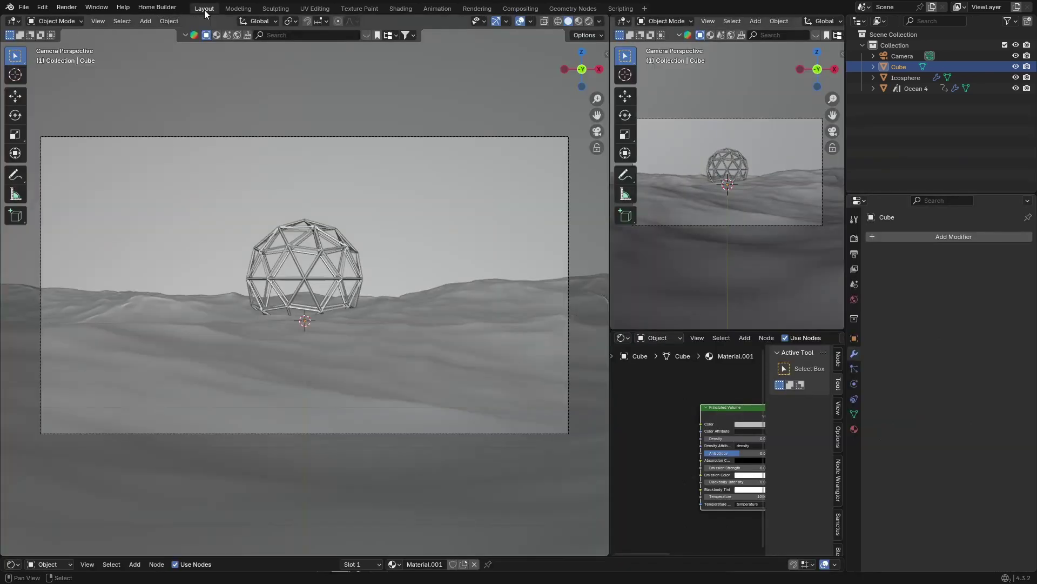
click(590, 21)
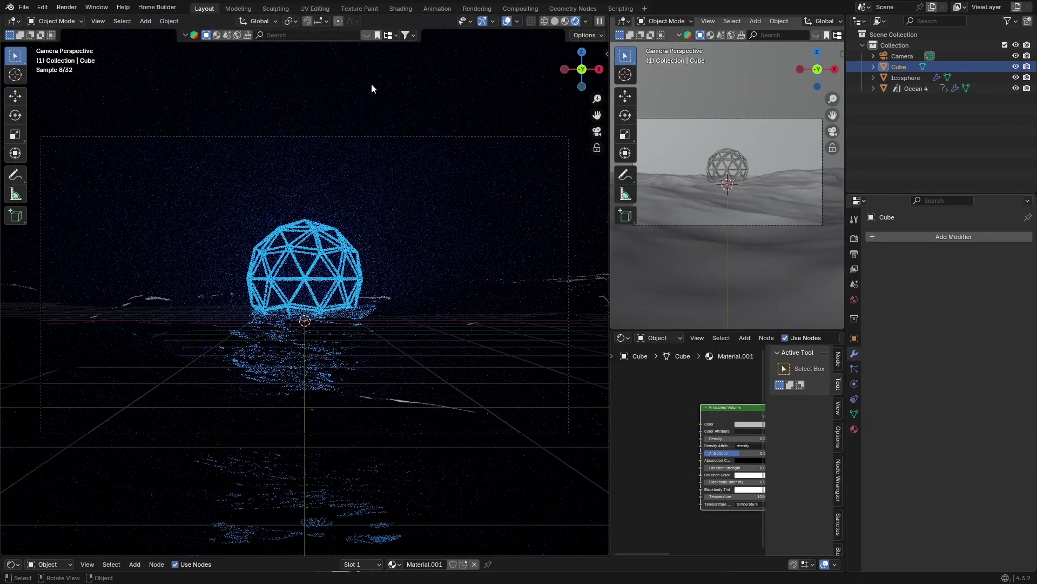
click(507, 21)
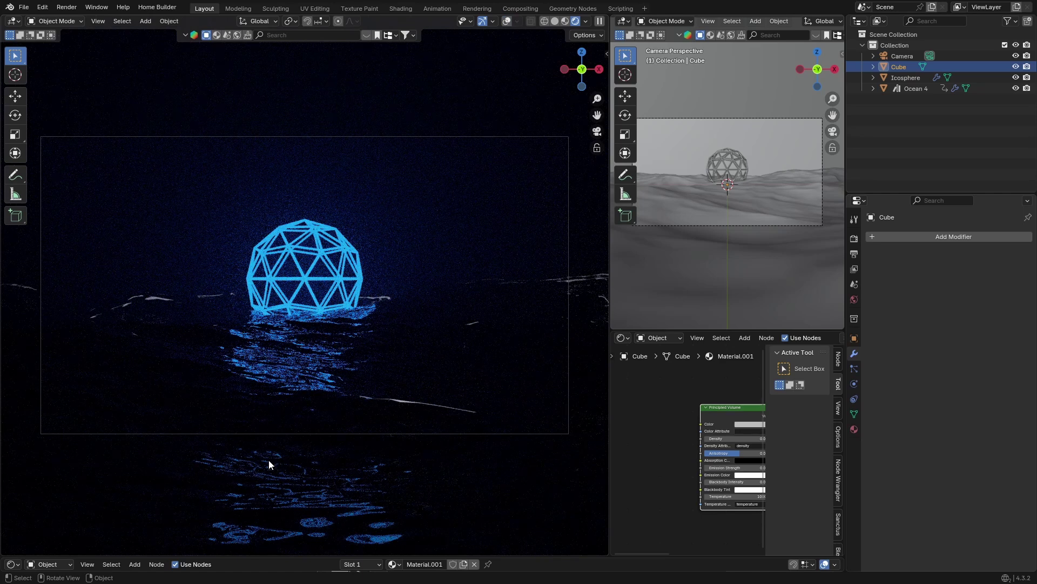
click(315, 257)
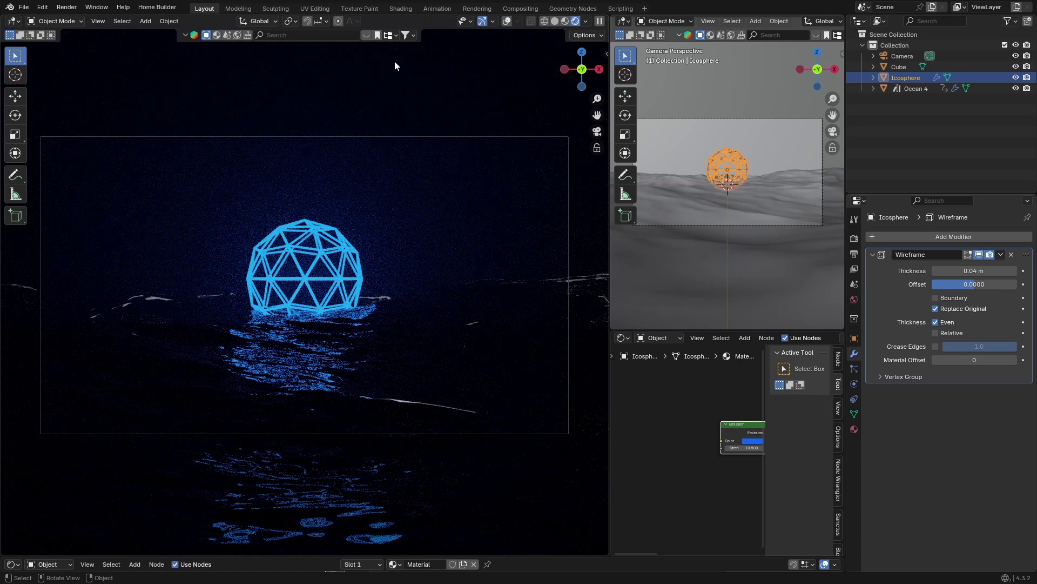
Enable compositing nodes and insert a Glare node of type Bloom between Render Layers and Composite.
click(511, 9)
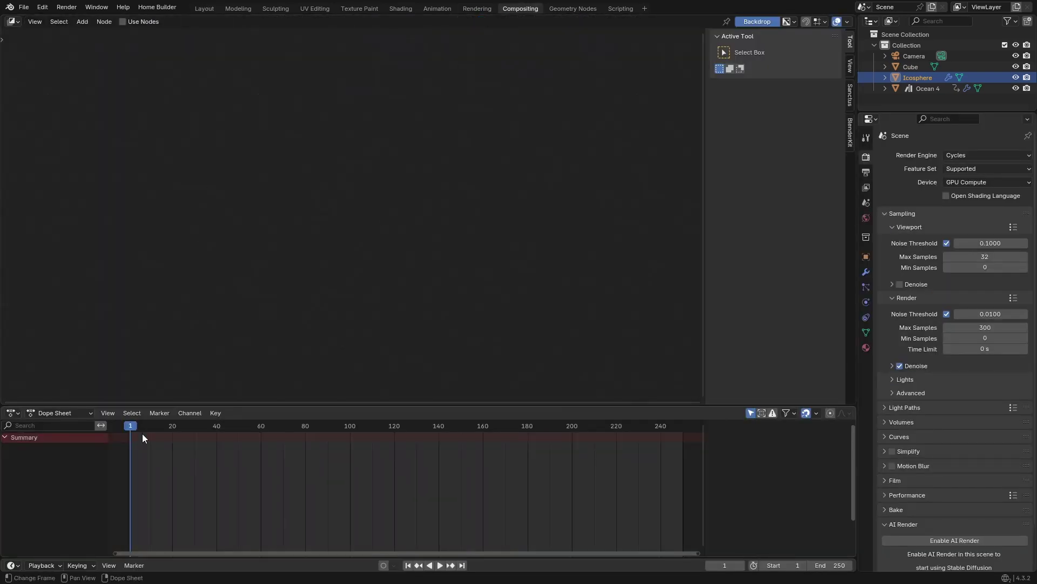
click(122, 22)
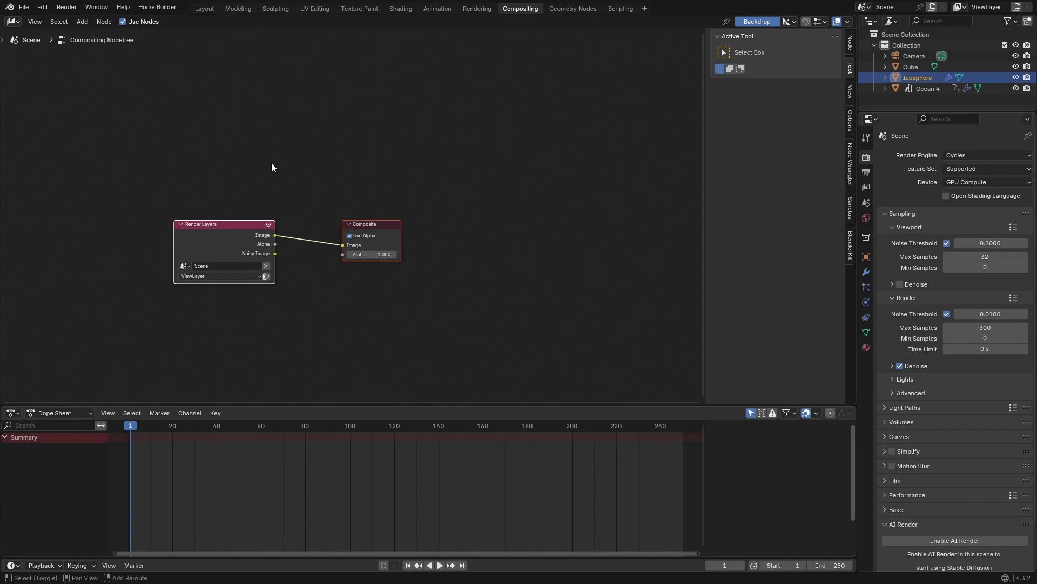
key(shift+a)
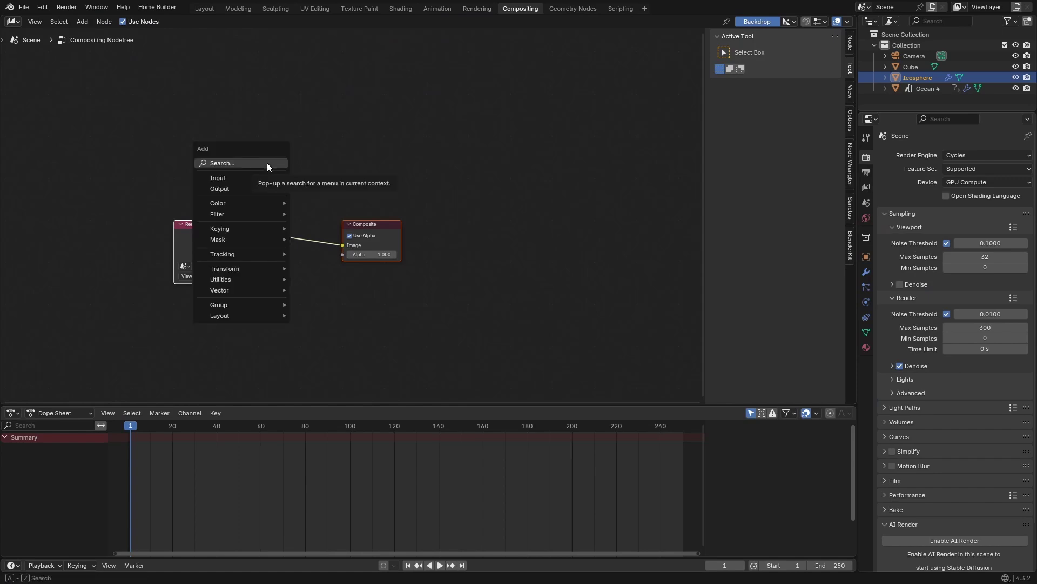
text(gl)
key(Return)
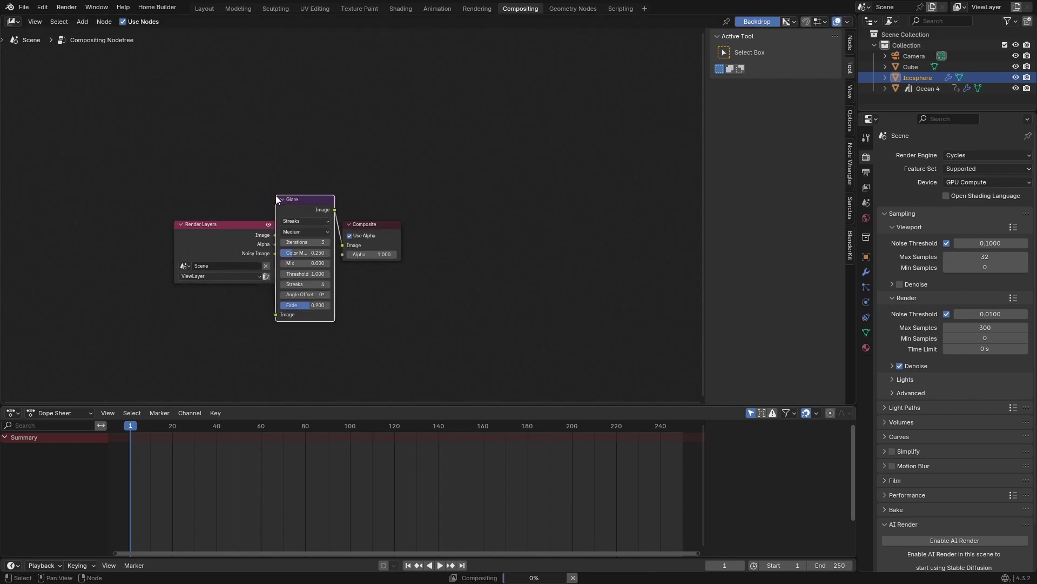
click(283, 236)
click(312, 221)
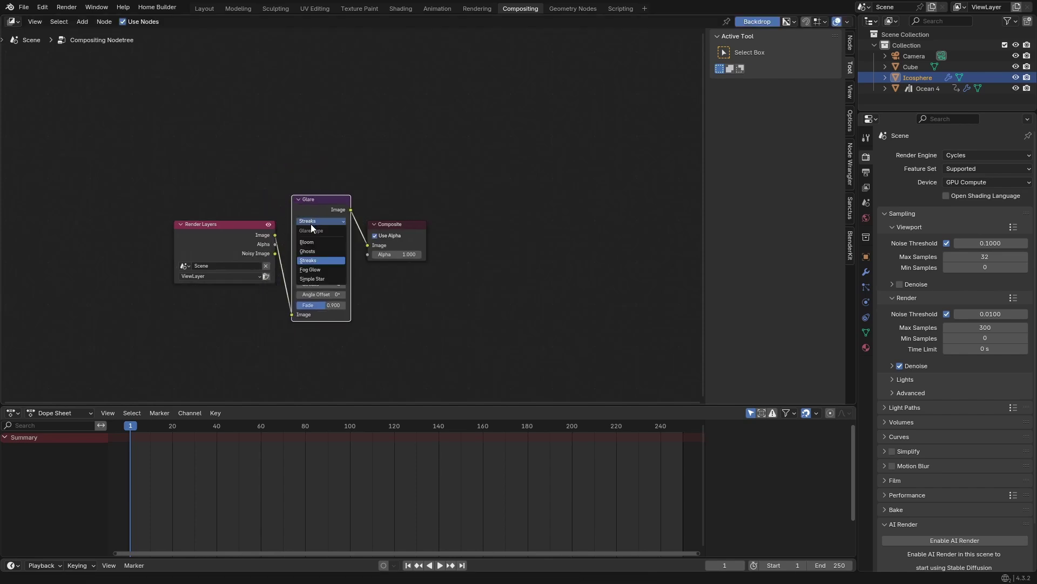
click(311, 242)
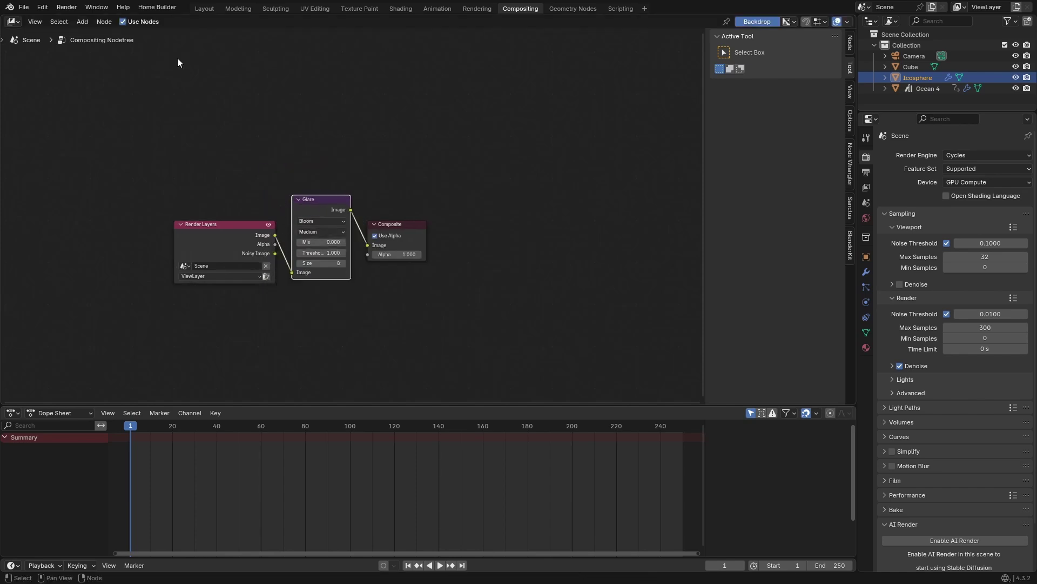
Return to the Layout workspace and render the final image of the scene.
click(204, 8)
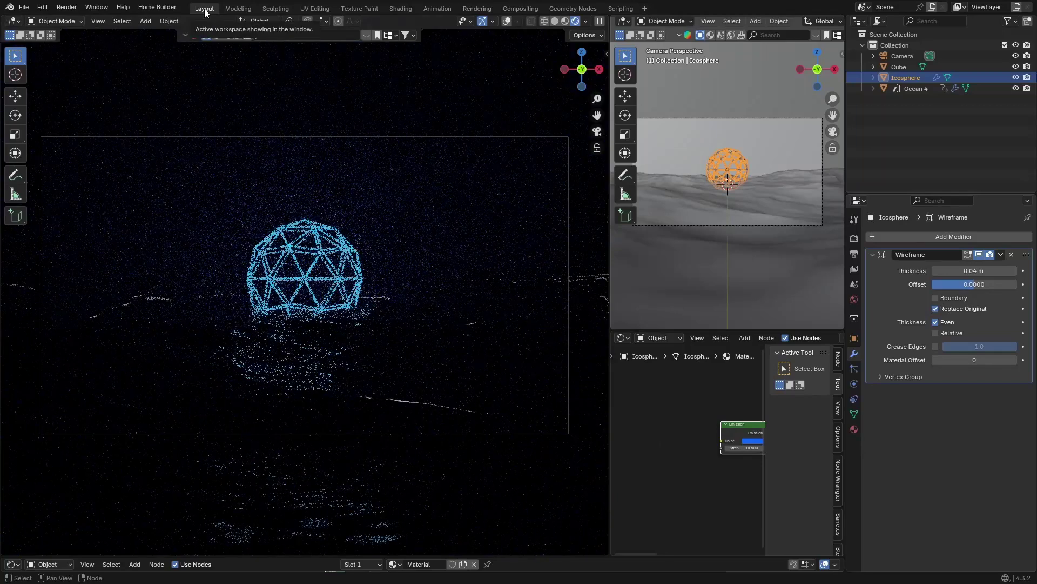
click(359, 98)
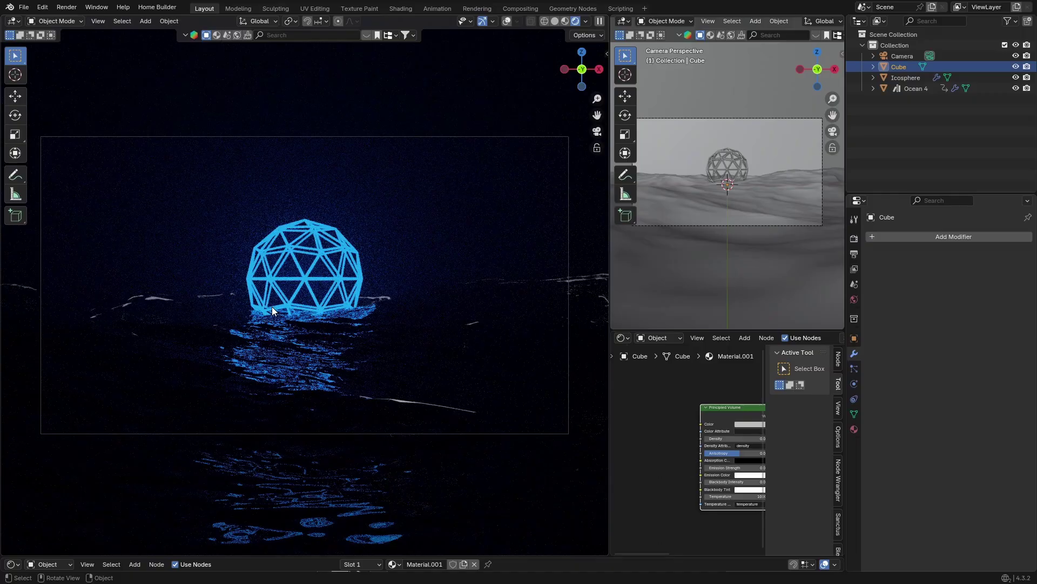
key(F12)
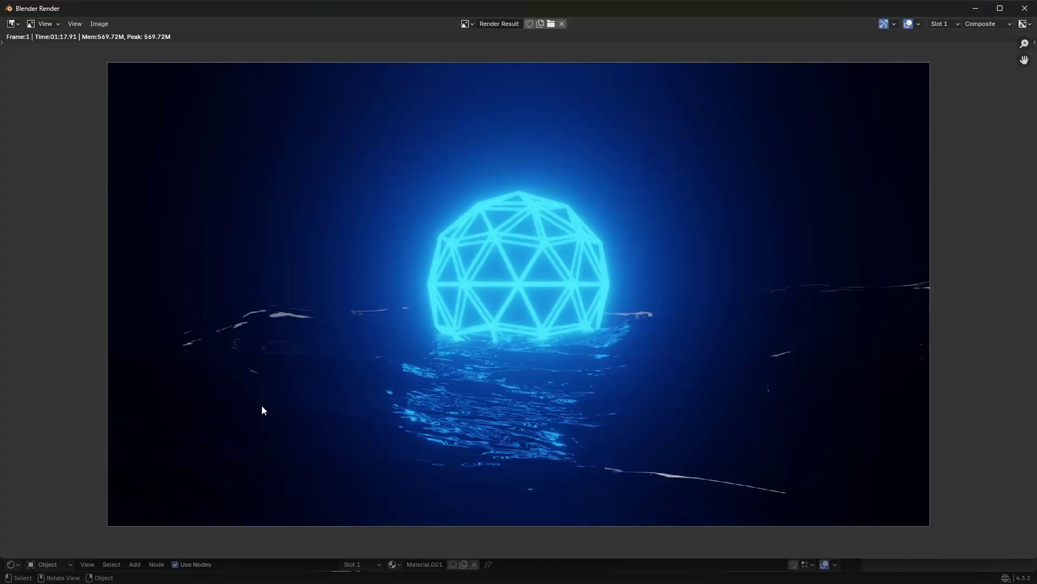